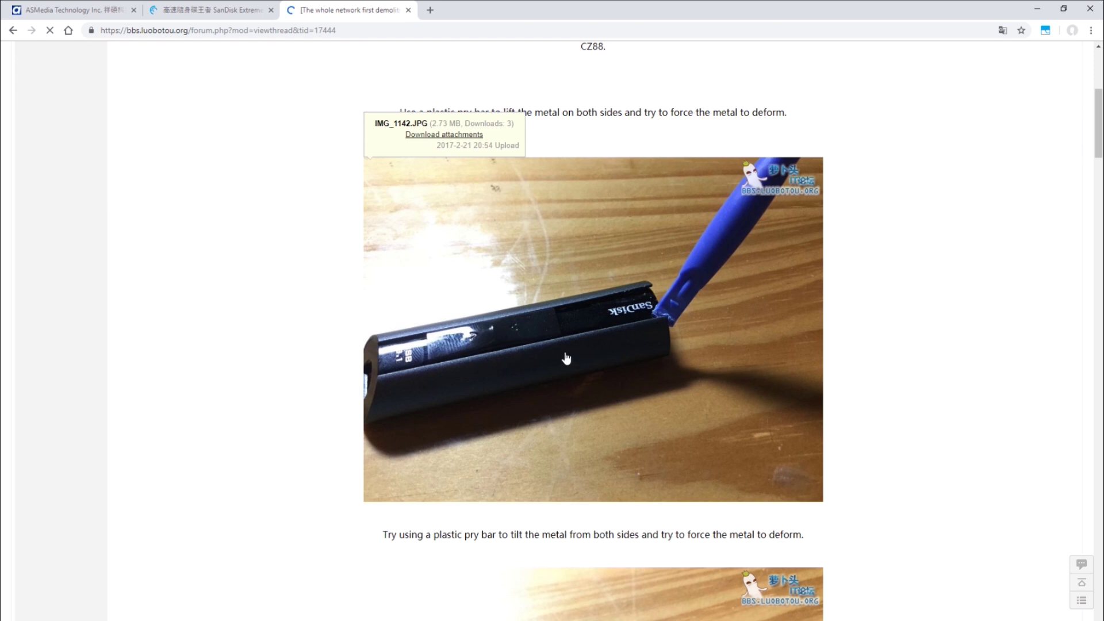
Read through the forum thread's photos and notes on prying open the SanDisk USB drive
{"action": "scroll", "coordinate": [565, 358], "scroll_direction": "down", "scroll_amount": 15}
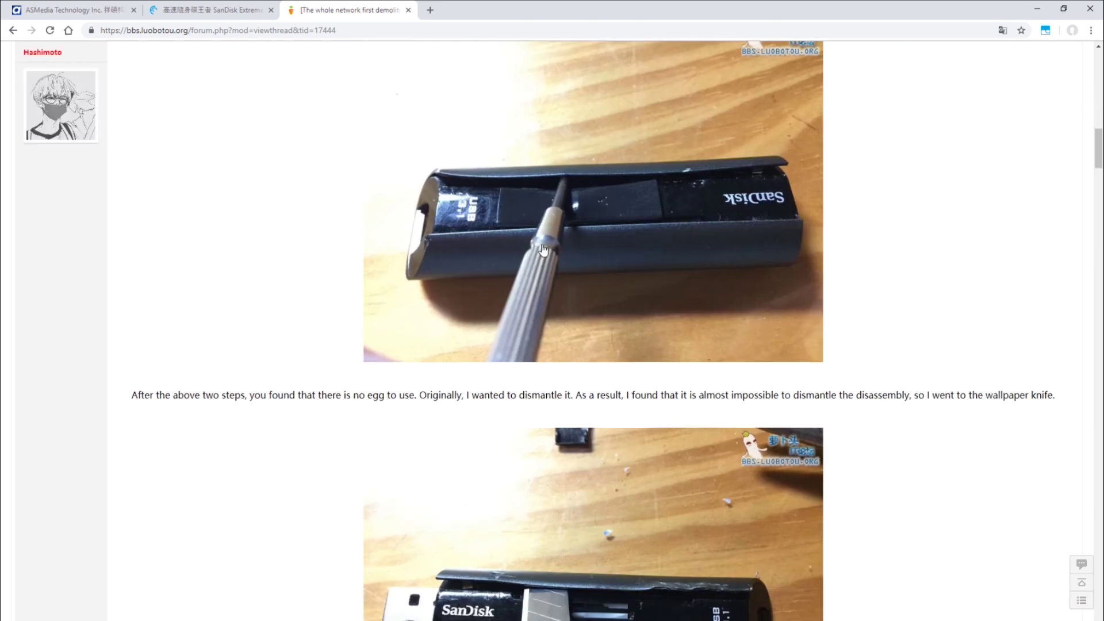
{"action": "scroll", "coordinate": [543, 248], "scroll_direction": "down", "scroll_amount": 3}
{"action": "scroll", "coordinate": [542, 245], "scroll_direction": "down", "scroll_amount": 20}
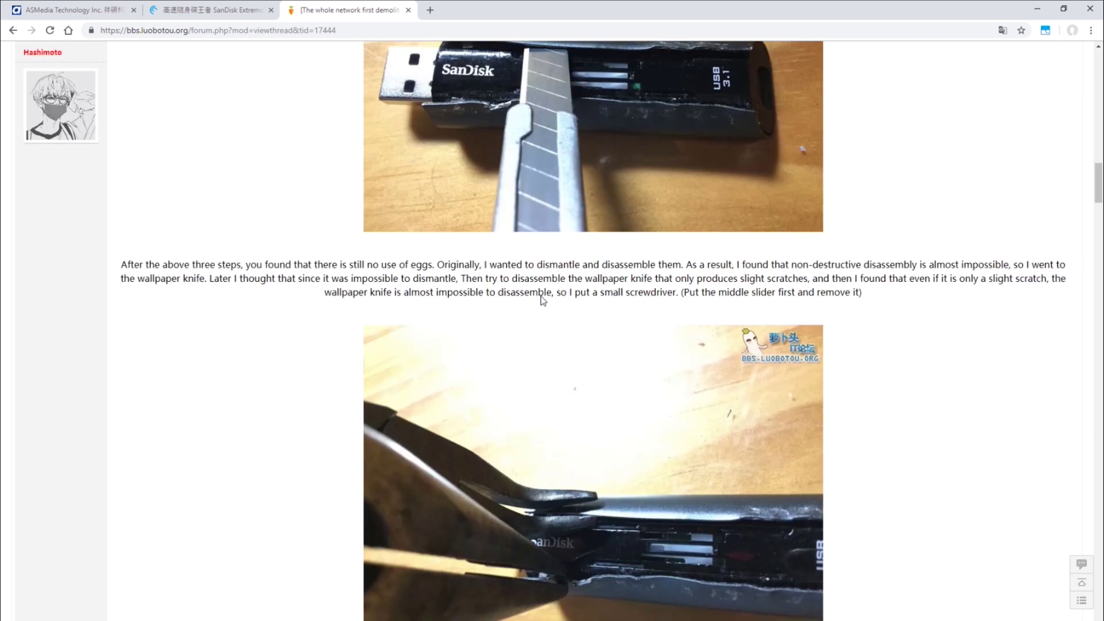
{"action": "scroll", "coordinate": [546, 291], "scroll_direction": "down", "scroll_amount": 10}
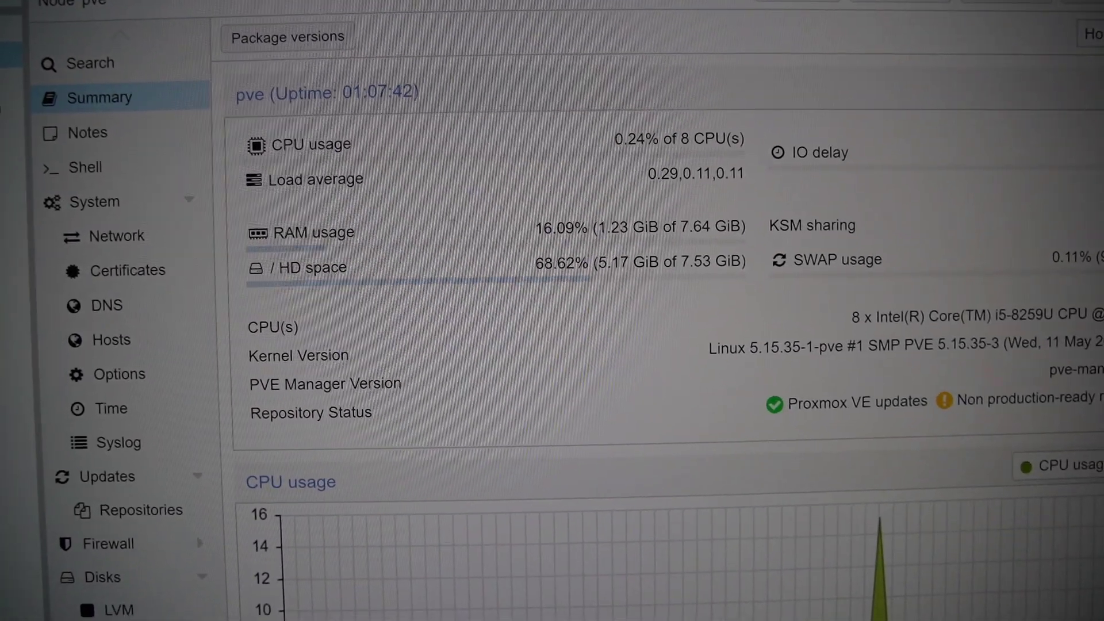
List the pve host's USB devices with lsusb and display their tree with lsusb -t
{"action": "left_click", "coordinate": [132, 187]}
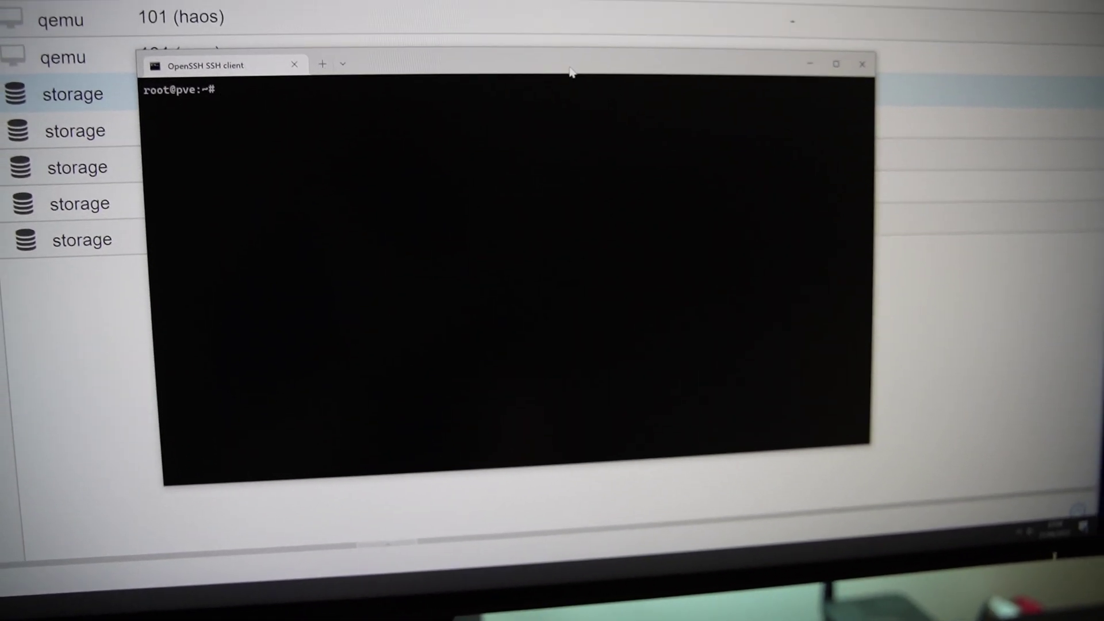
{"action": "type", "text": "lsusb"}
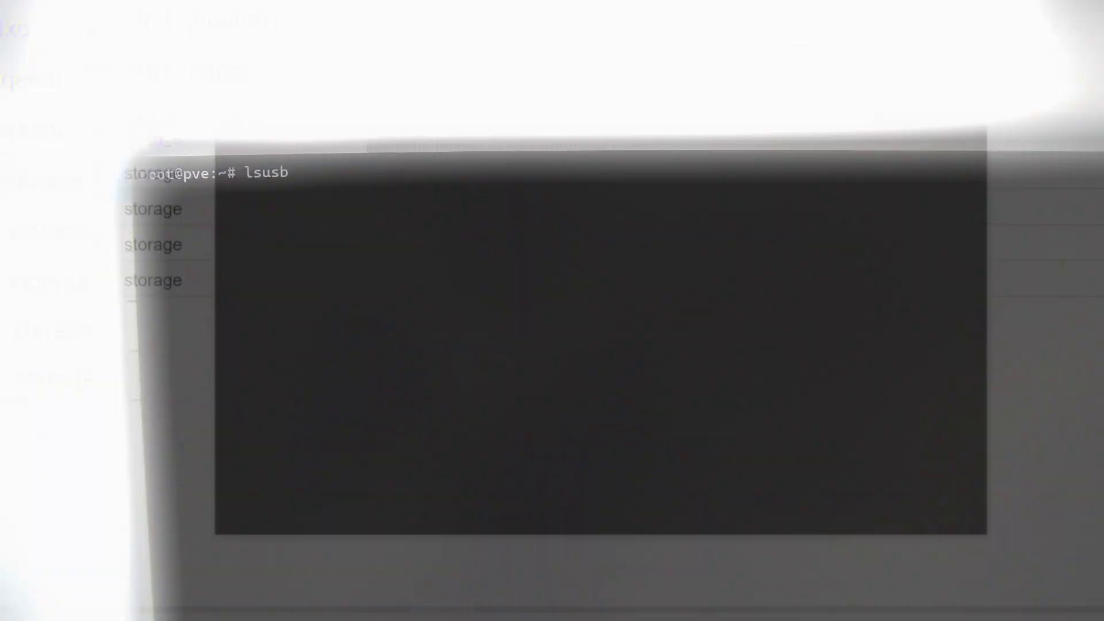
{"action": "key", "text": "Return"}
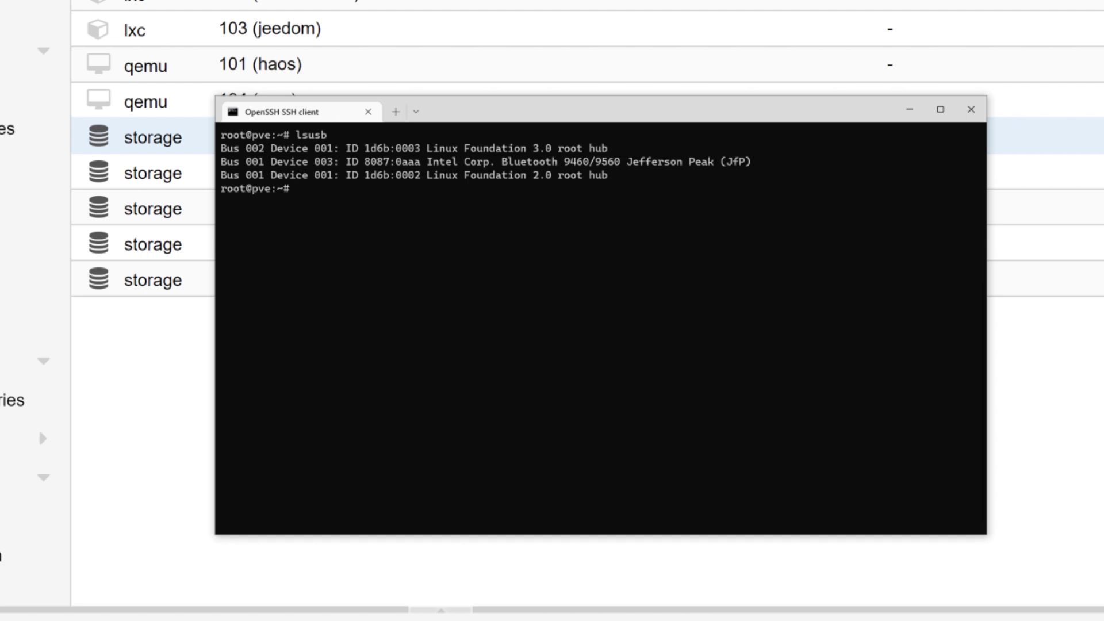
{"action": "key", "text": "Up"}
{"action": "type", "text": "-t"}
{"action": "key", "text": "Return"}
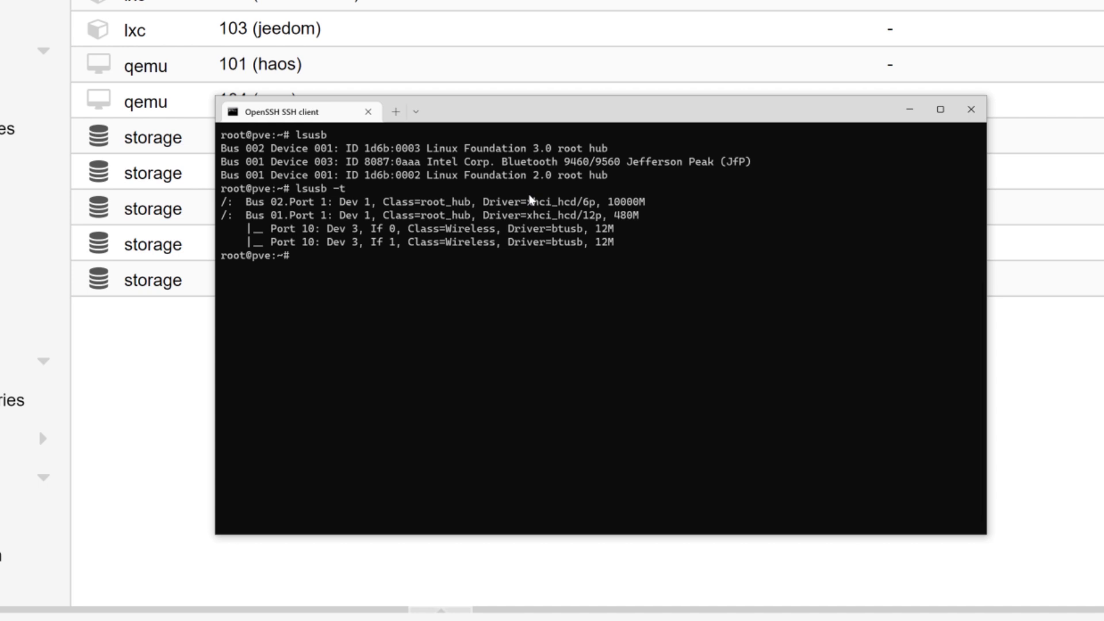
Highlight the Linux Foundation 3.0 root hub, 2.0 root hub and Intel Bluetooth lines one after another in the first lsusb output
{"action": "left_click_drag", "start_coordinate": [610, 152], "coordinate": [220, 153]}
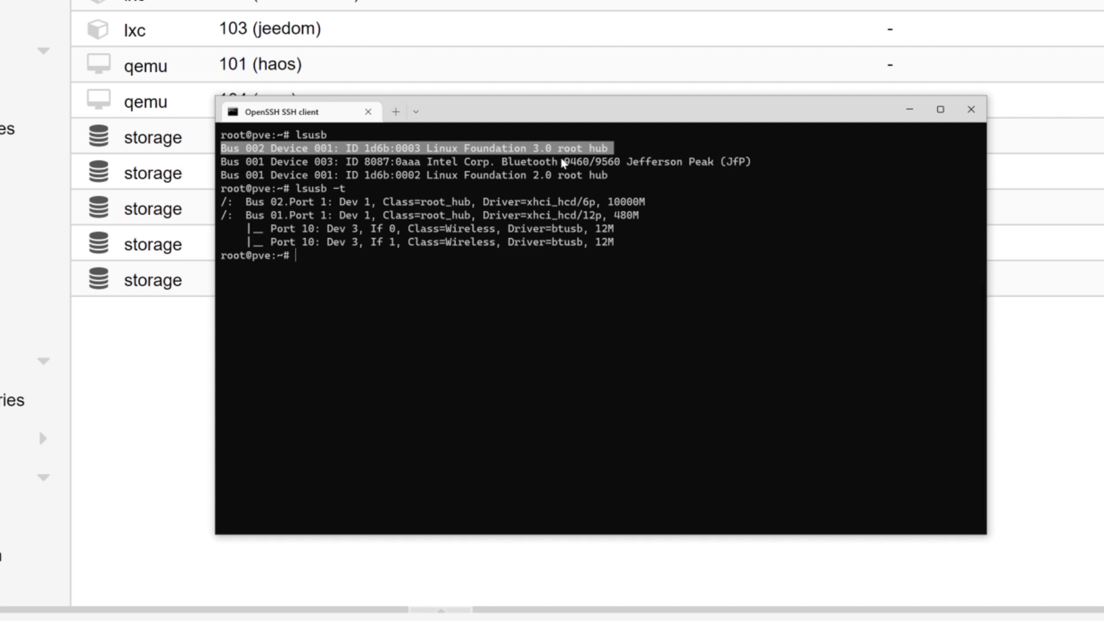
{"action": "left_click_drag", "start_coordinate": [607, 178], "coordinate": [220, 178]}
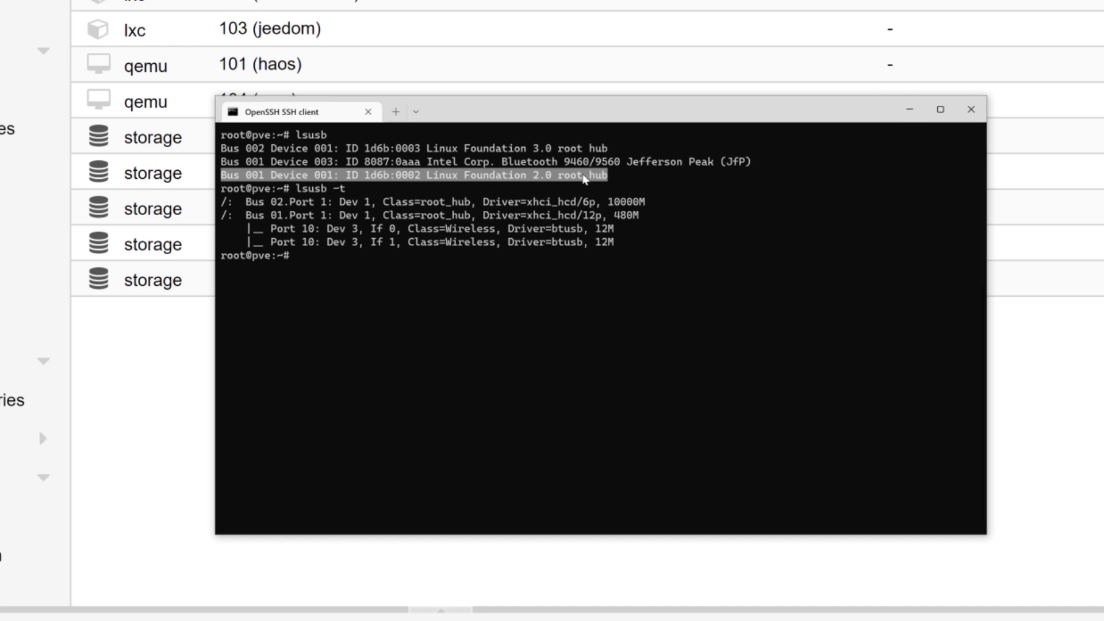
{"action": "left_click_drag", "start_coordinate": [752, 163], "coordinate": [223, 165]}
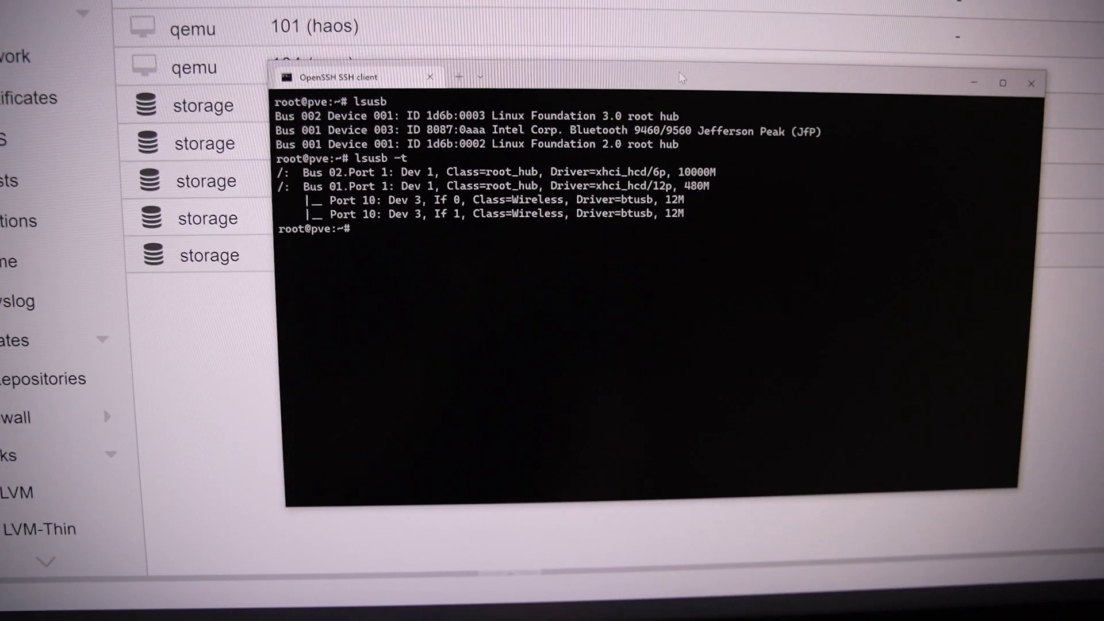
Run lsusb and lsusb -t again on the host and highlight the SanDisk Extreme Pro's ID 0781:5588
{"action": "key", "text": "Up"}
{"action": "key", "text": "Up"}
{"action": "key", "text": "Return"}
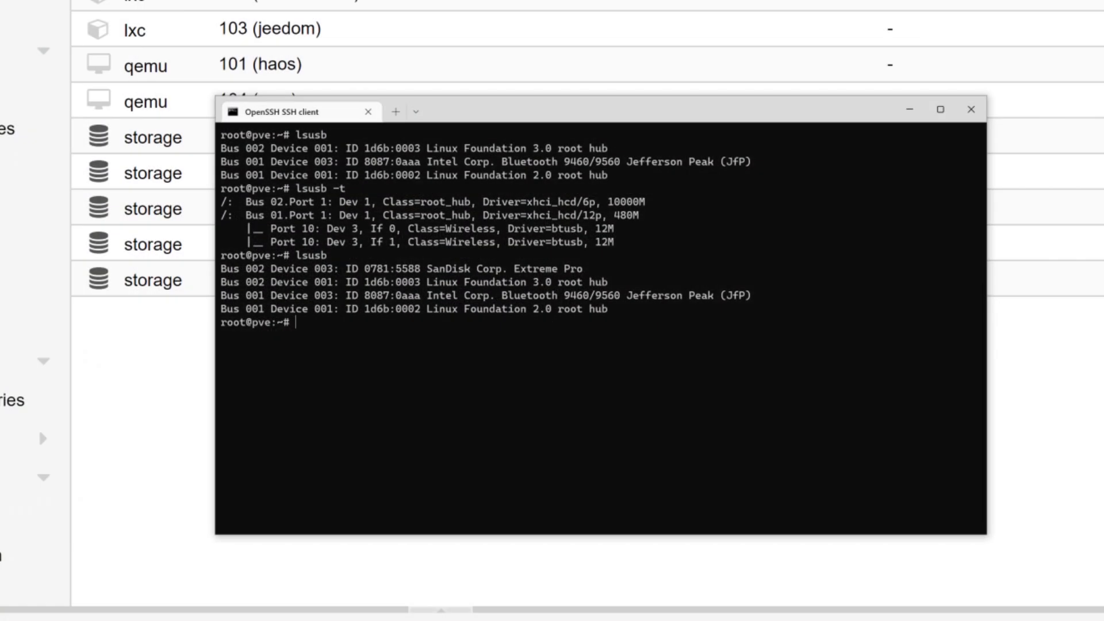
{"action": "key", "text": "Up"}
{"action": "key", "text": "Up"}
{"action": "key", "text": "Return"}
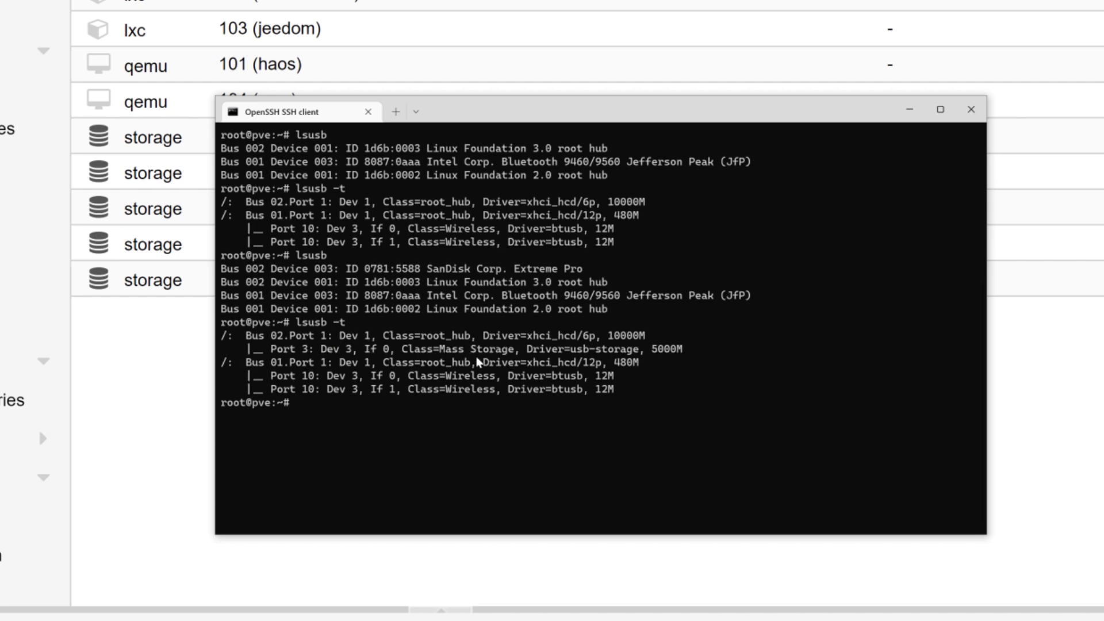
{"action": "left_click_drag", "start_coordinate": [367, 274], "coordinate": [424, 276]}
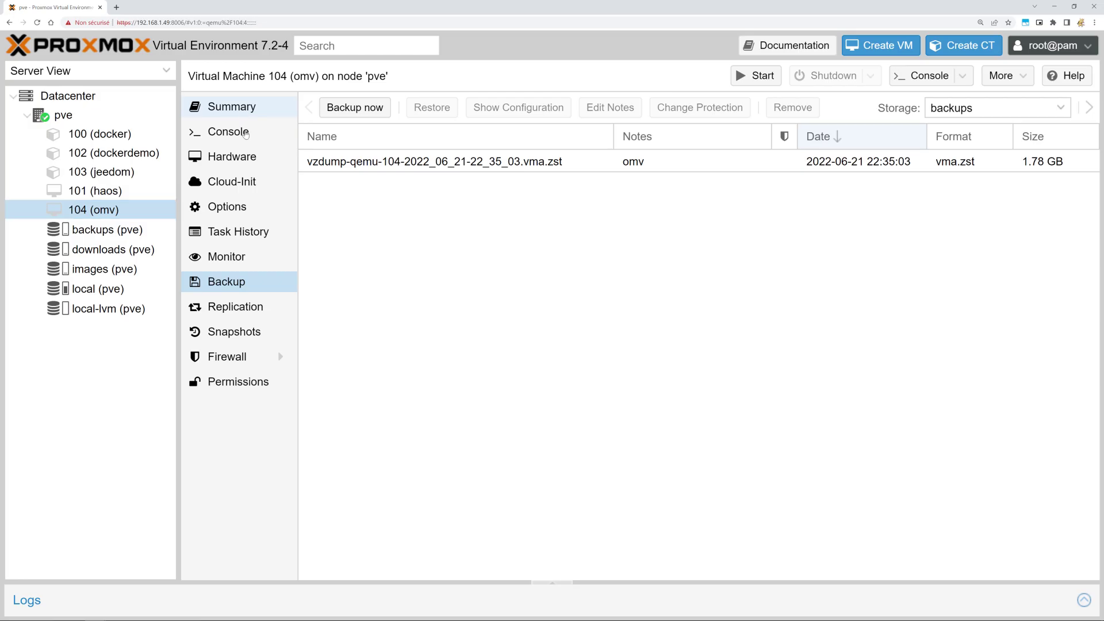
Start virtual machine 104 (omv) from its summary and open its console
{"action": "left_click", "coordinate": [224, 106]}
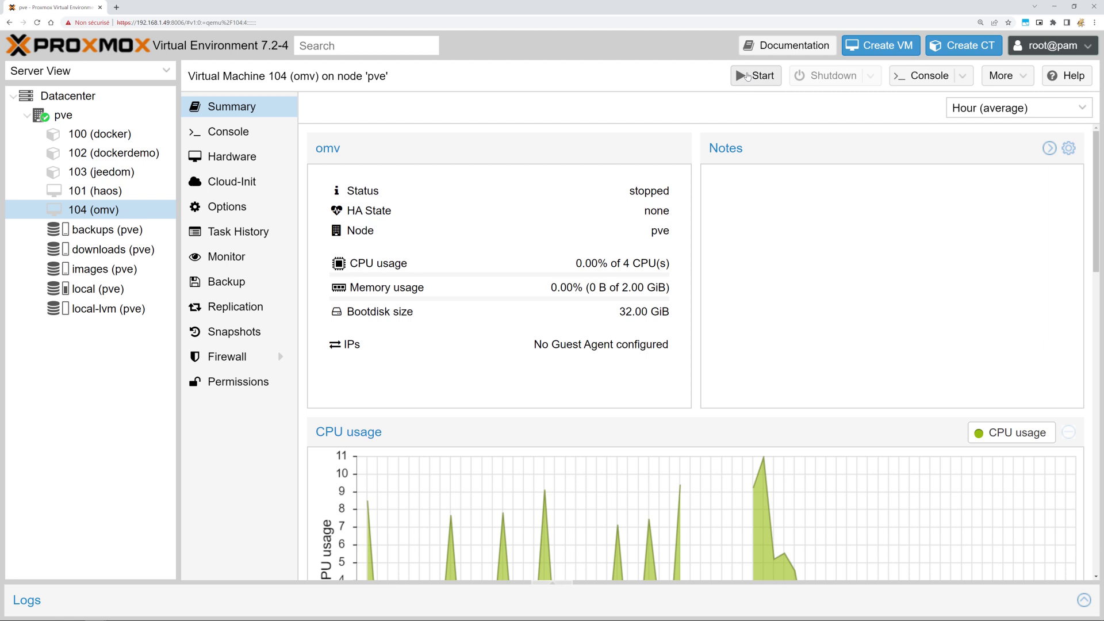
{"action": "left_click", "coordinate": [762, 83]}
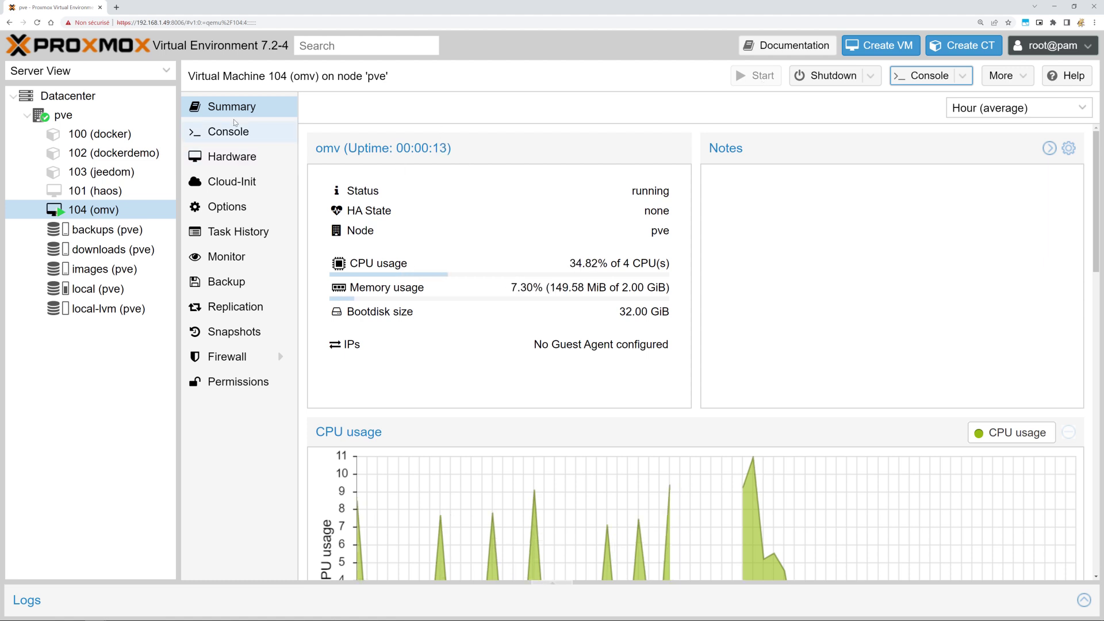
{"action": "left_click", "coordinate": [249, 131]}
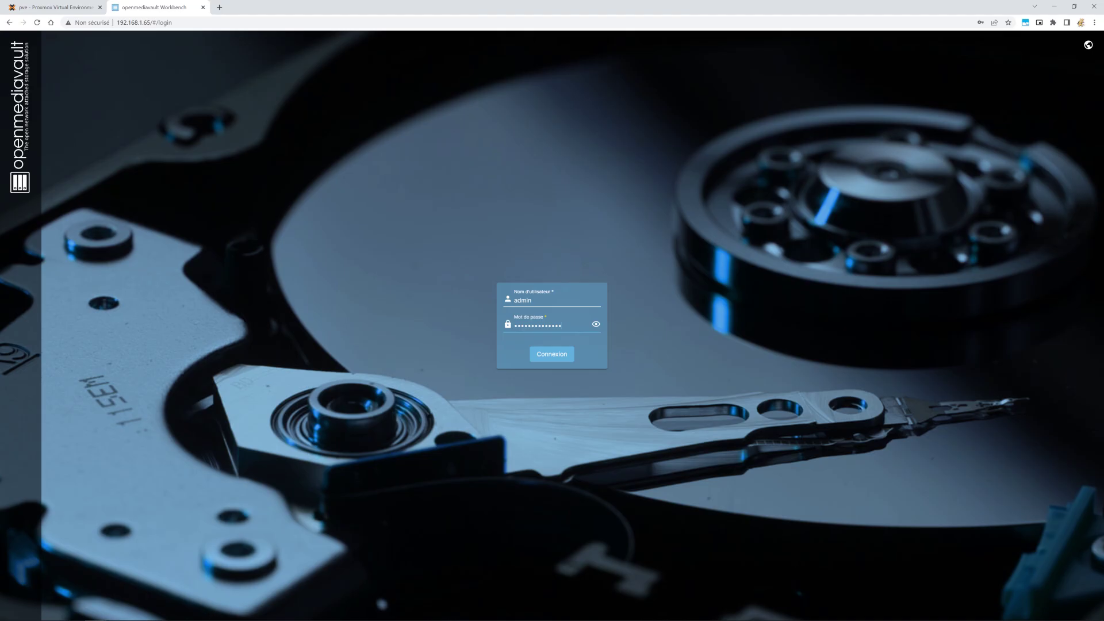
Log in to the openmediavault web interface with the prefilled credentials and open the list of storage disks
{"action": "left_click", "coordinate": [552, 354]}
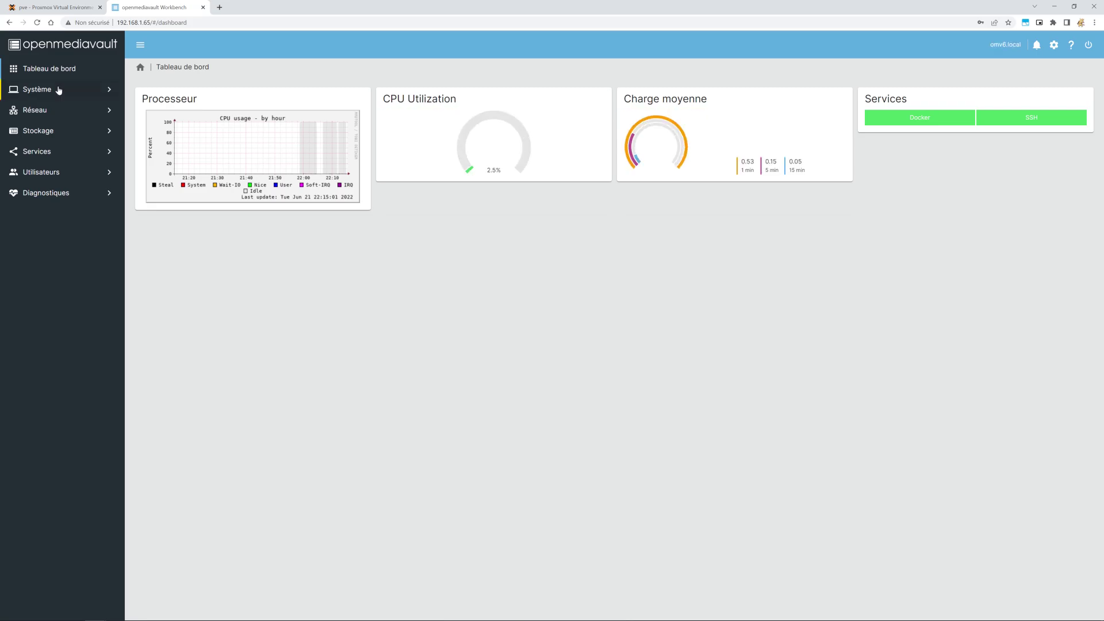
{"action": "left_click", "coordinate": [60, 90]}
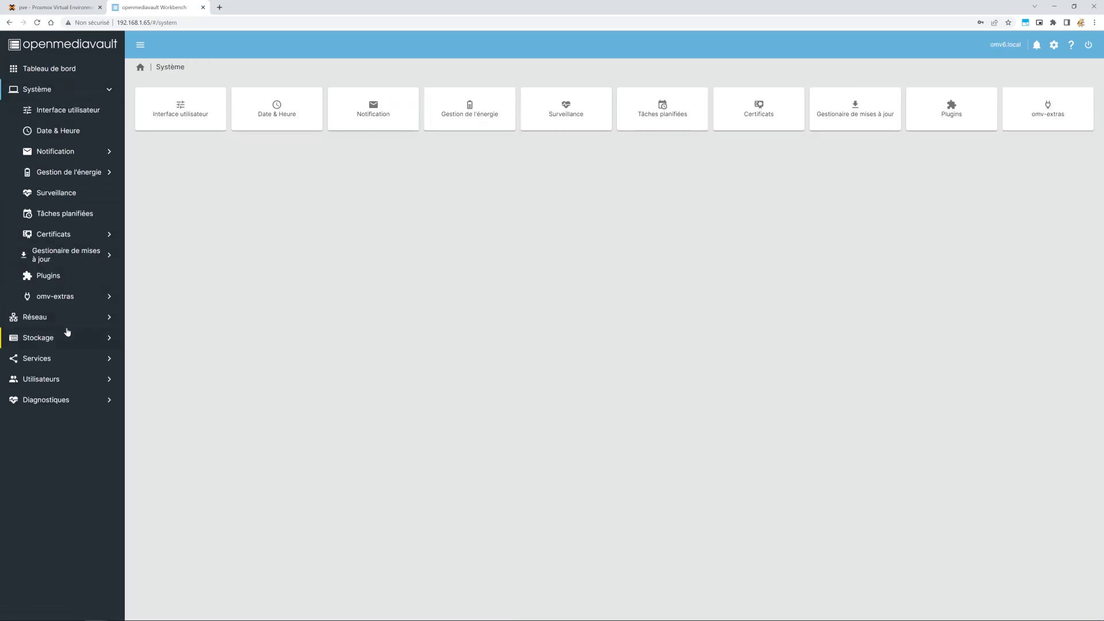
{"action": "left_click", "coordinate": [64, 339]}
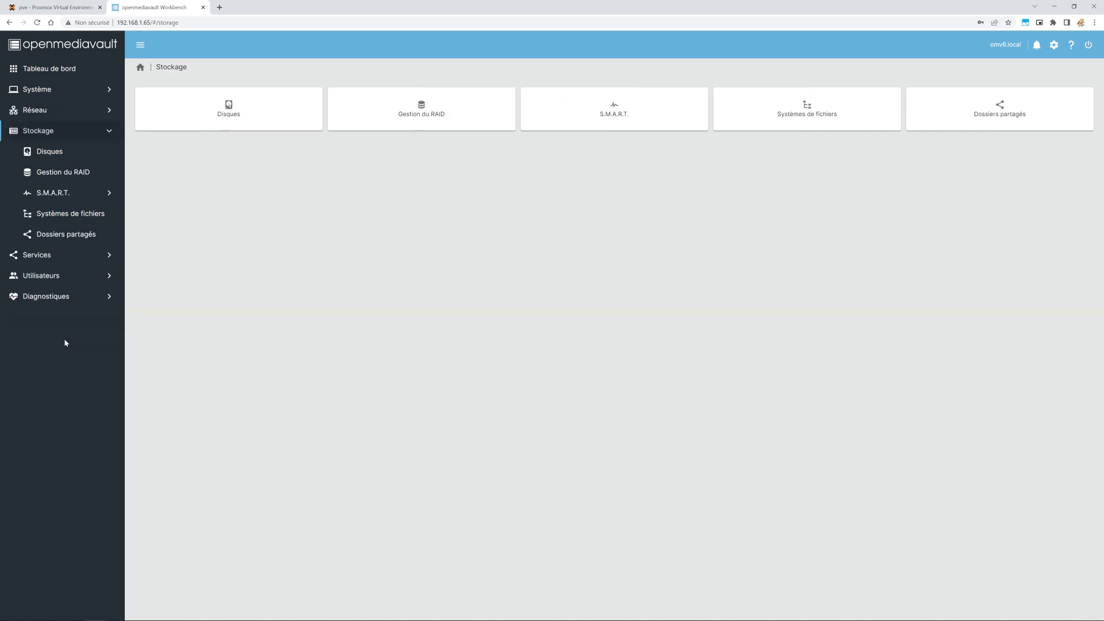
{"action": "left_click", "coordinate": [246, 104]}
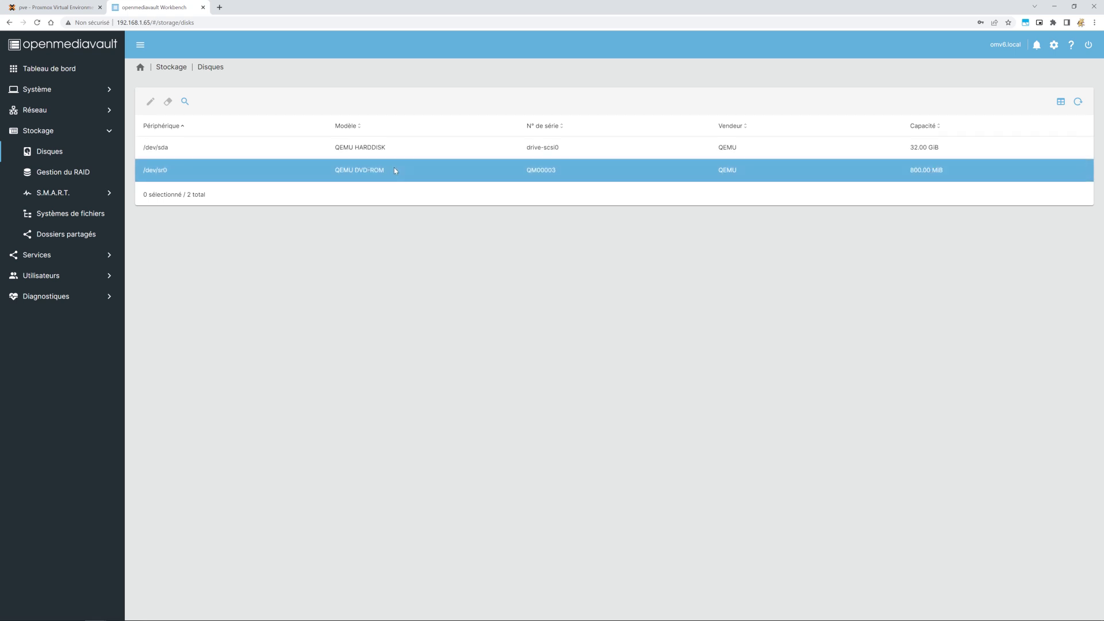
Return to Proxmox and set up a USB device for VM 104's hardware by vendor/device ID, choosing the SanDisk USB Extreme Pro
{"action": "key", "text": "ctrl+shift+Tab"}
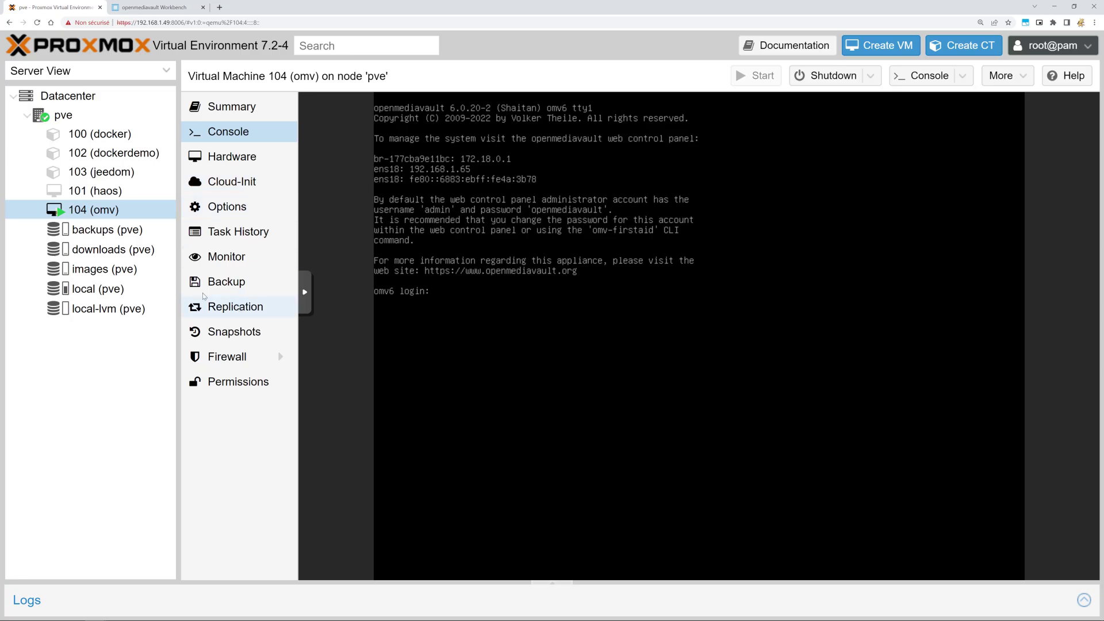
{"action": "left_click", "coordinate": [231, 161]}
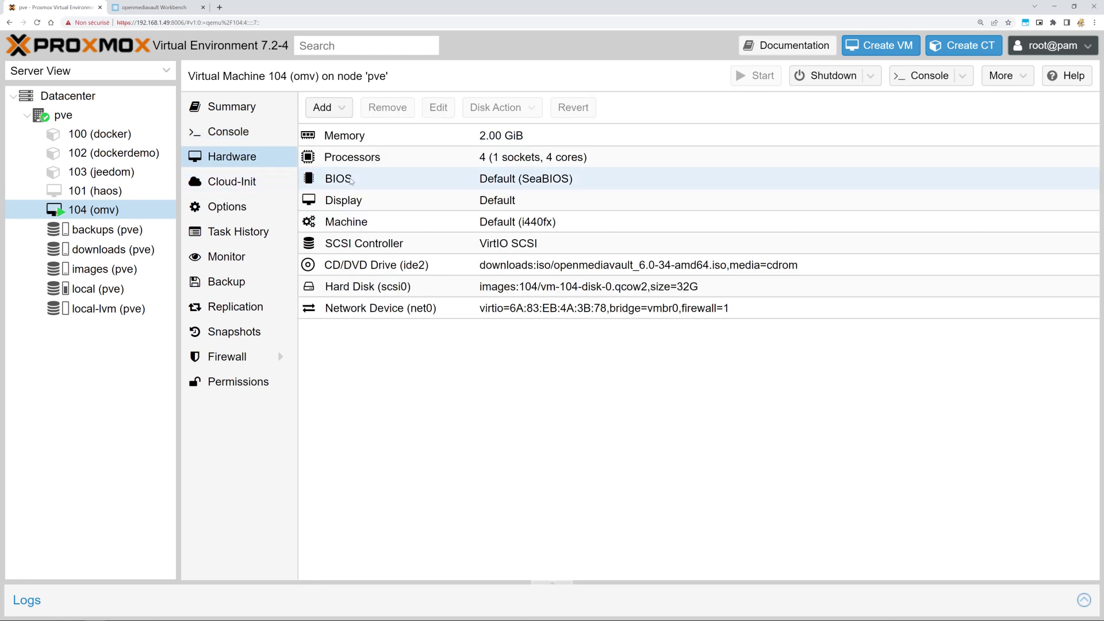
{"action": "left_click", "coordinate": [324, 108]}
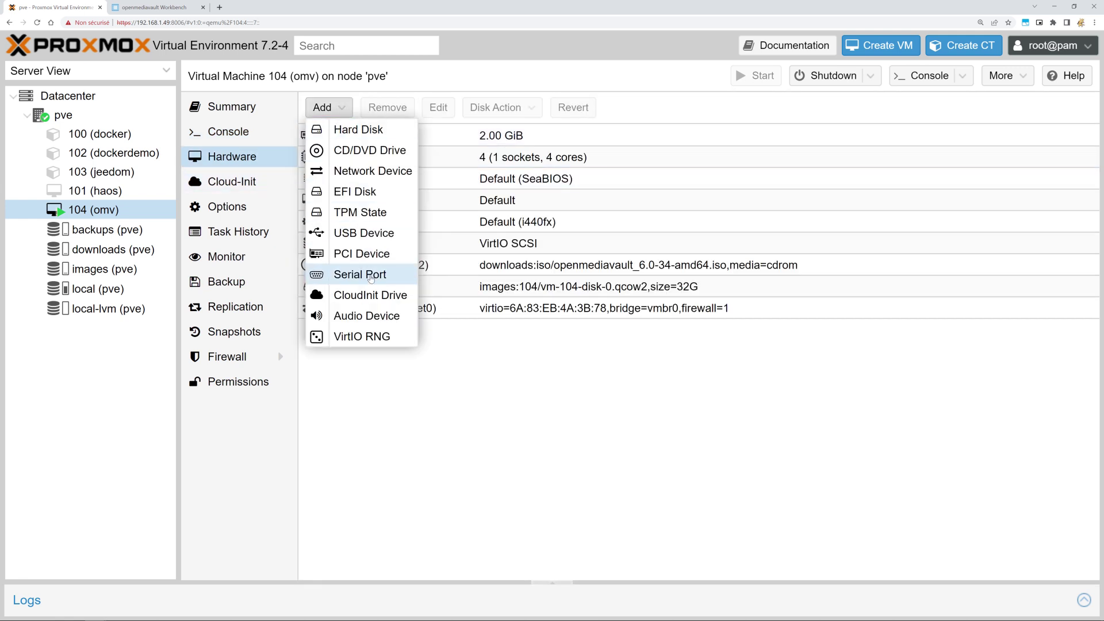
{"action": "left_click", "coordinate": [364, 233]}
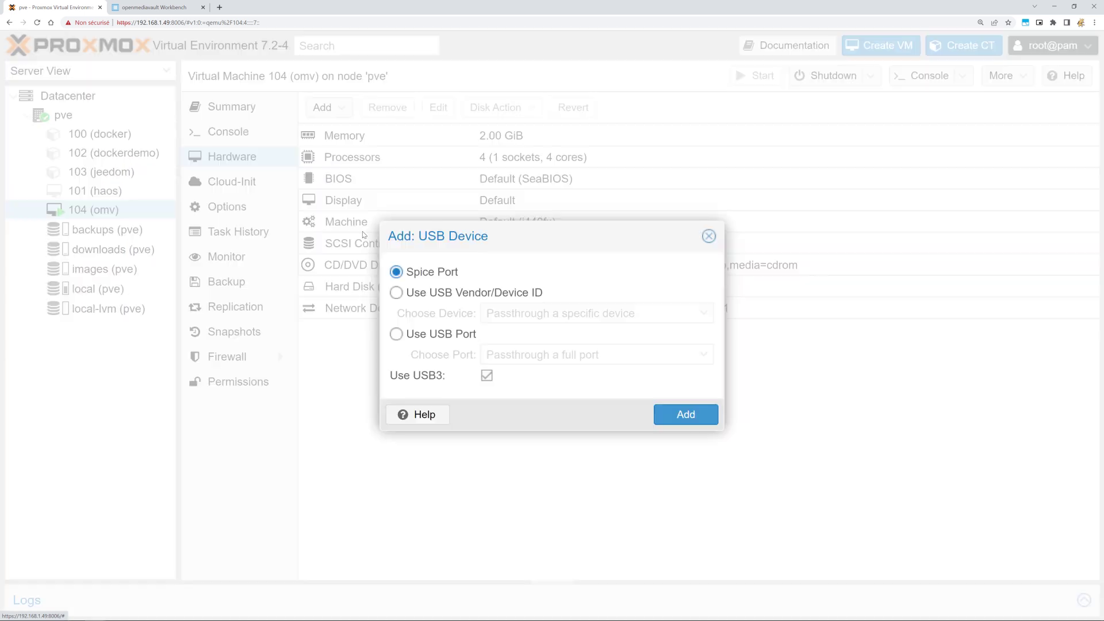
{"action": "left_click", "coordinate": [433, 292]}
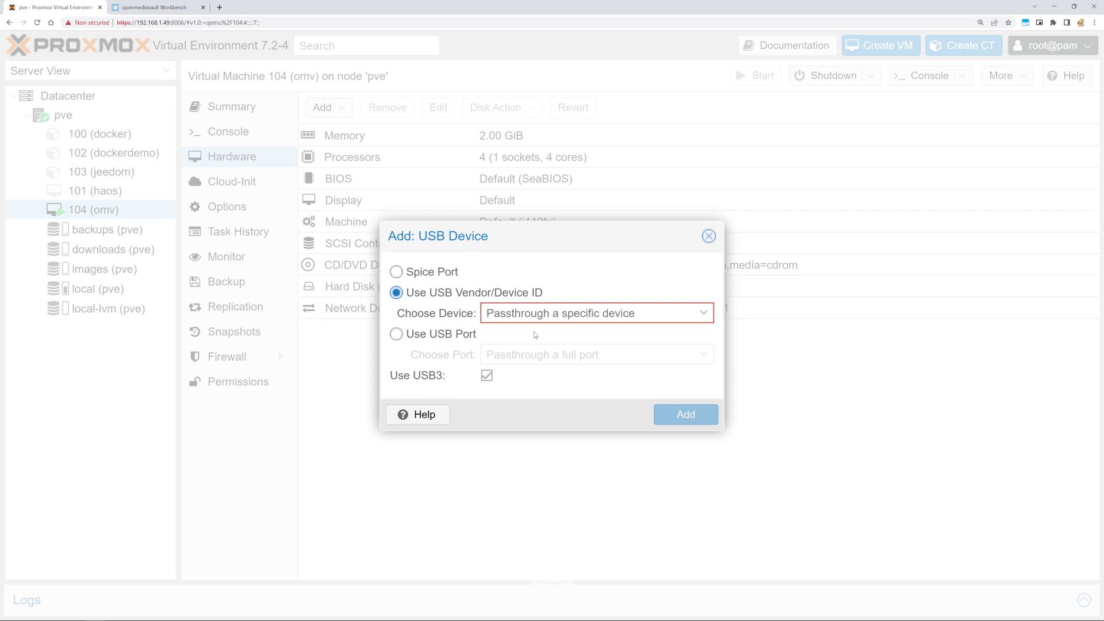
{"action": "left_click", "coordinate": [703, 314]}
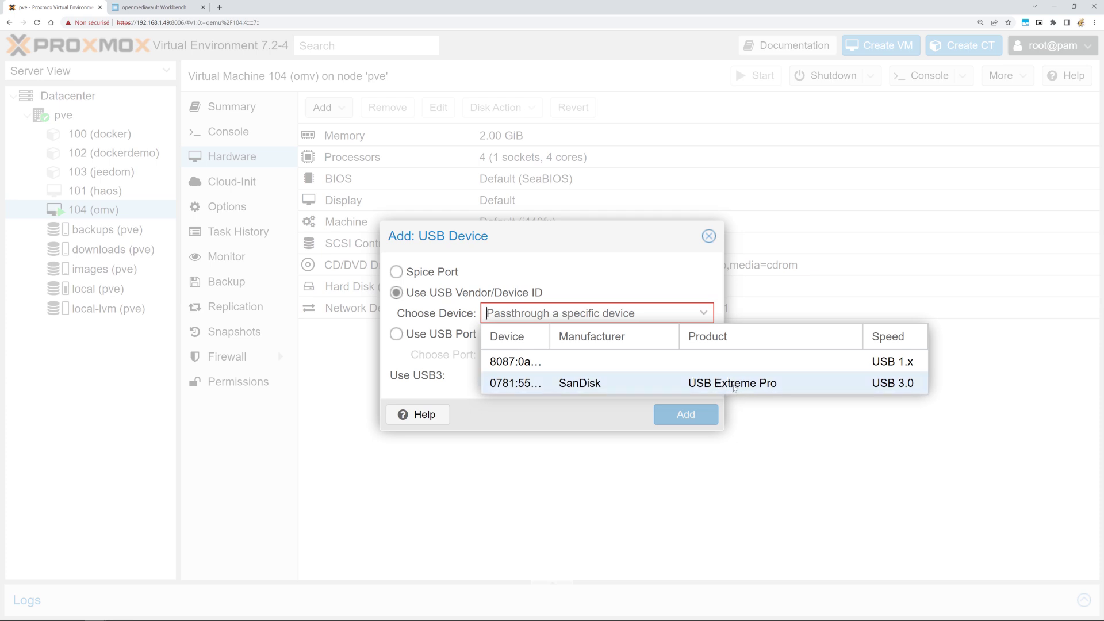
{"action": "left_click", "coordinate": [736, 383]}
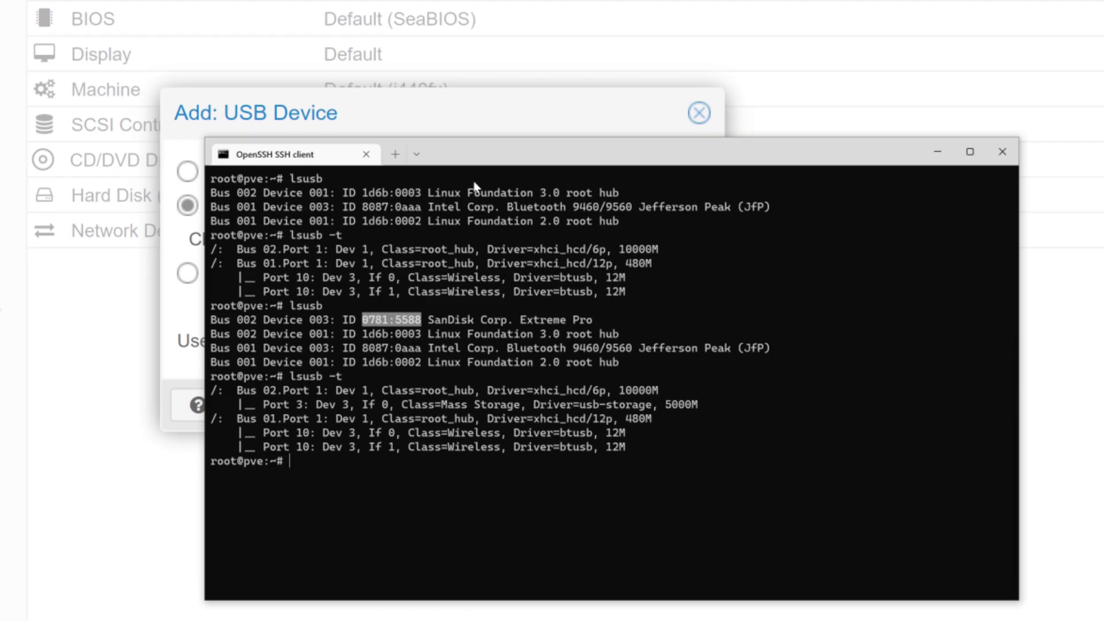
Compare the chosen device's ID with the lsusb output in the terminal, and add the USB device to the VM with USB3 enabled
{"action": "left_click_drag", "start_coordinate": [545, 217], "coordinate": [590, 282]}
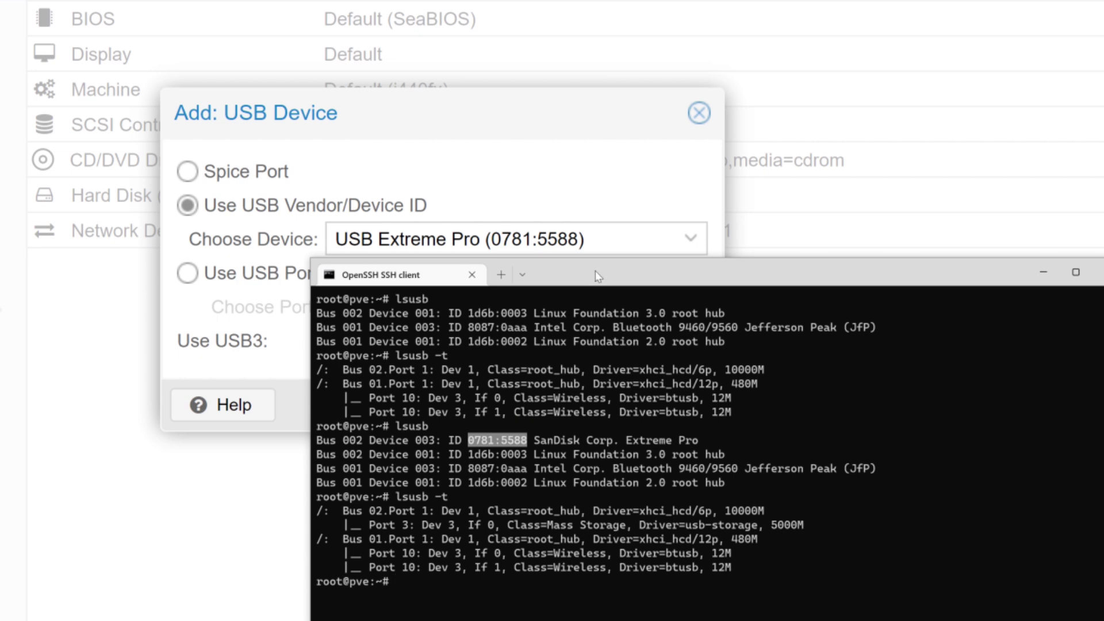
{"action": "left_click_drag", "start_coordinate": [595, 271], "coordinate": [585, 322]}
{"action": "left_click", "coordinate": [579, 340]}
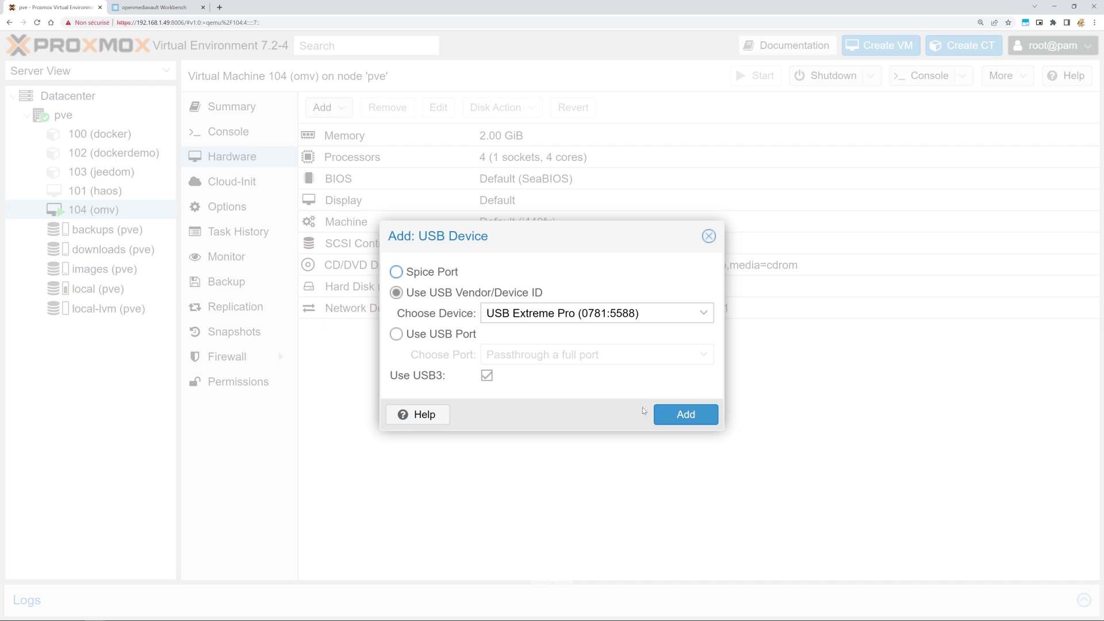
{"action": "left_click", "coordinate": [702, 415]}
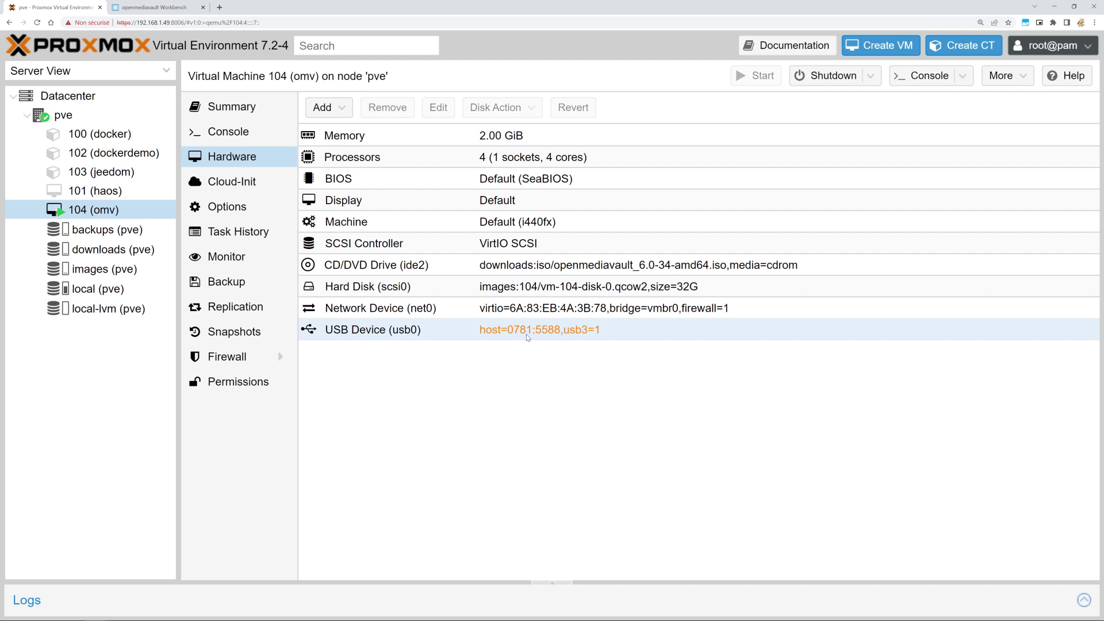
Shut down the omv system from the openmediavault web interface and confirm the shutdown
{"action": "left_click", "coordinate": [194, 13]}
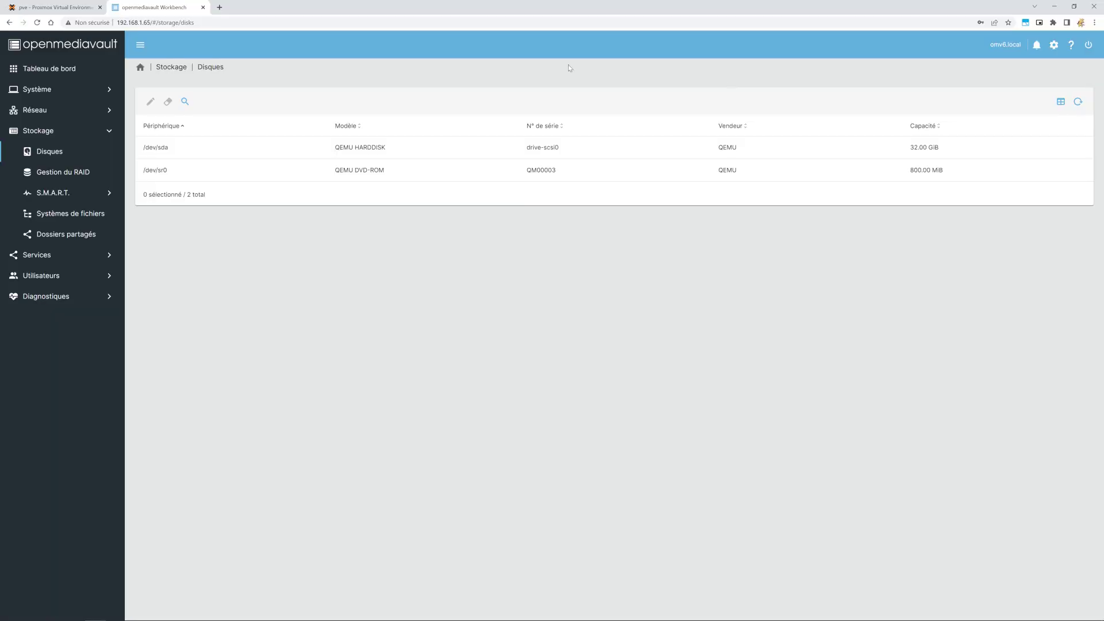
{"action": "left_click", "coordinate": [1054, 45]}
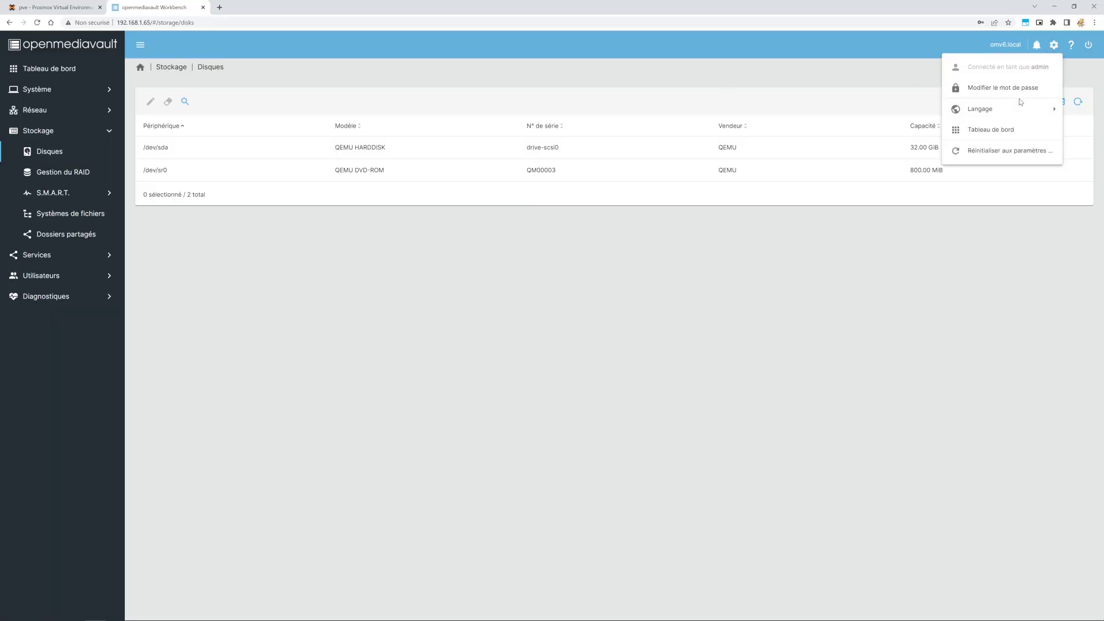
{"action": "left_click", "coordinate": [1088, 45]}
{"action": "left_click", "coordinate": [1089, 45]}
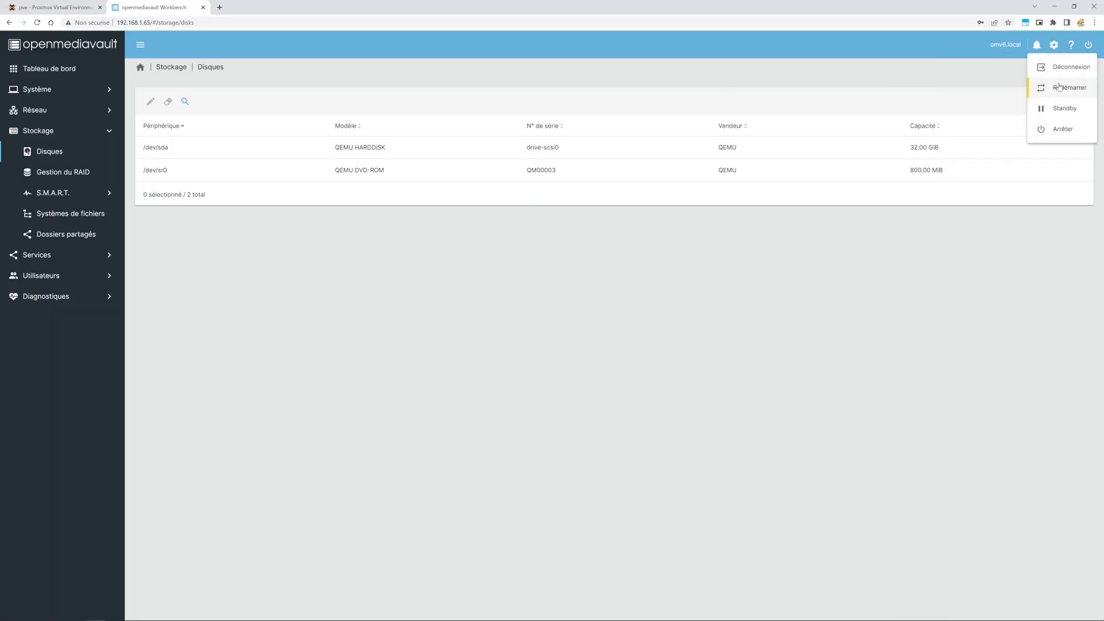
{"action": "left_click", "coordinate": [1064, 130]}
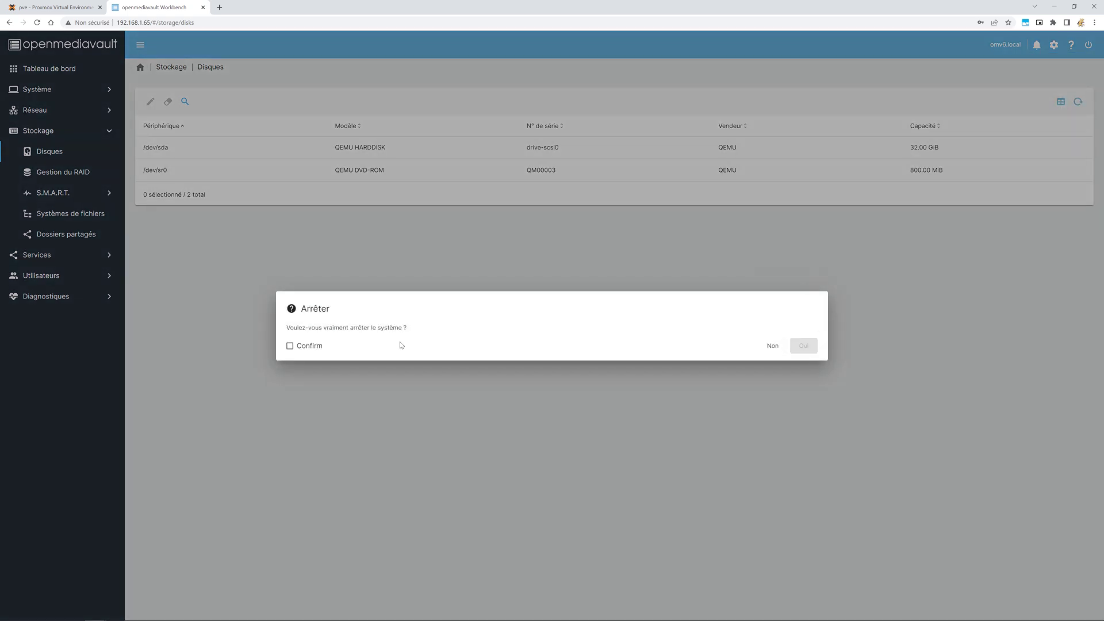
{"action": "left_click", "coordinate": [320, 347]}
{"action": "left_click", "coordinate": [803, 345]}
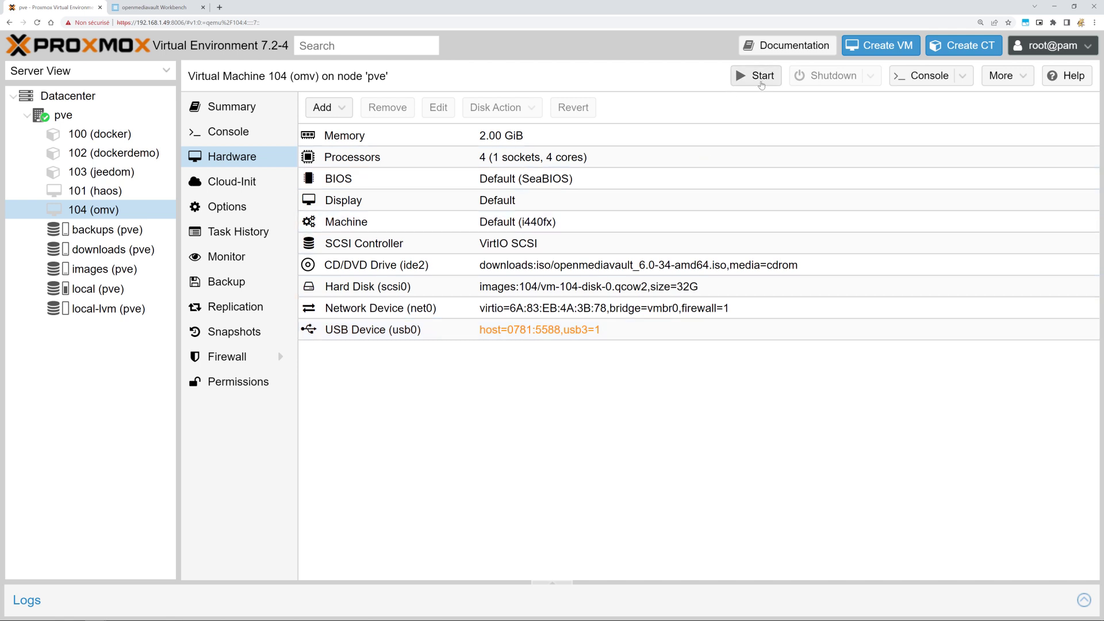
Start virtual machine 104 and check for the SanDisk drive with lsusb in its console and in openmediavault's list of storage disks
{"action": "left_click", "coordinate": [759, 78]}
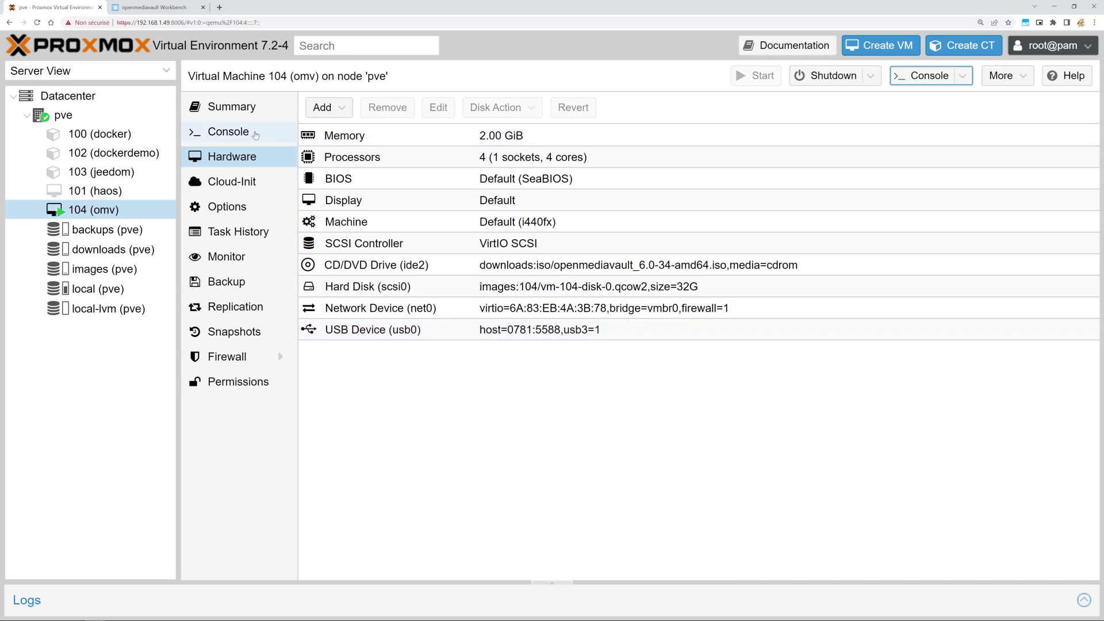
{"action": "left_click", "coordinate": [242, 134]}
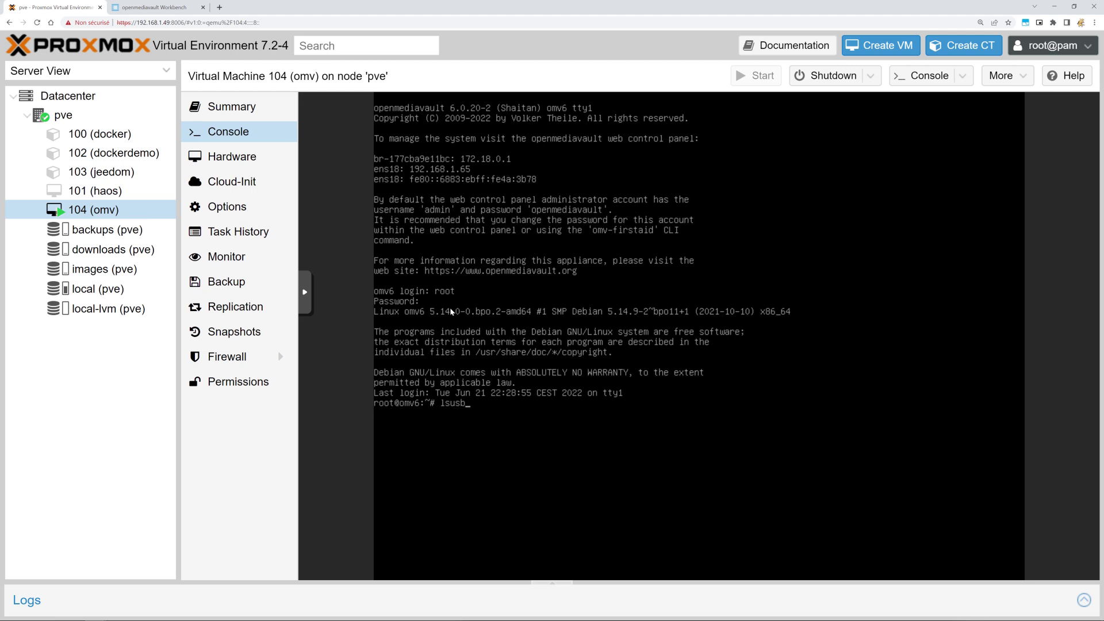
{"action": "key", "text": "Return"}
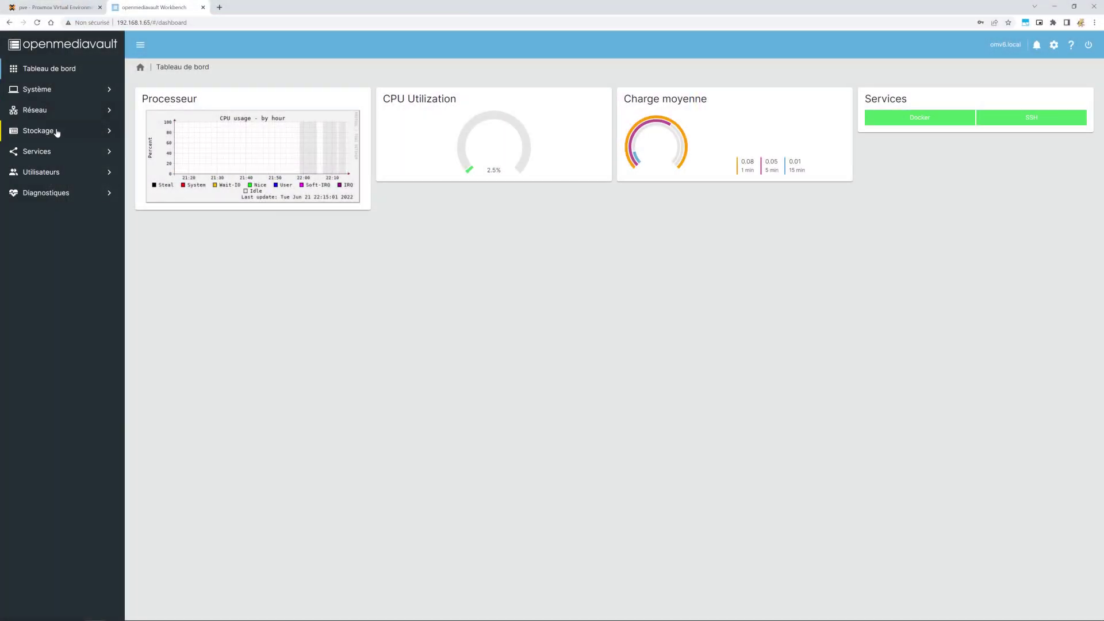
{"action": "left_click", "coordinate": [52, 130]}
{"action": "left_click", "coordinate": [233, 110]}
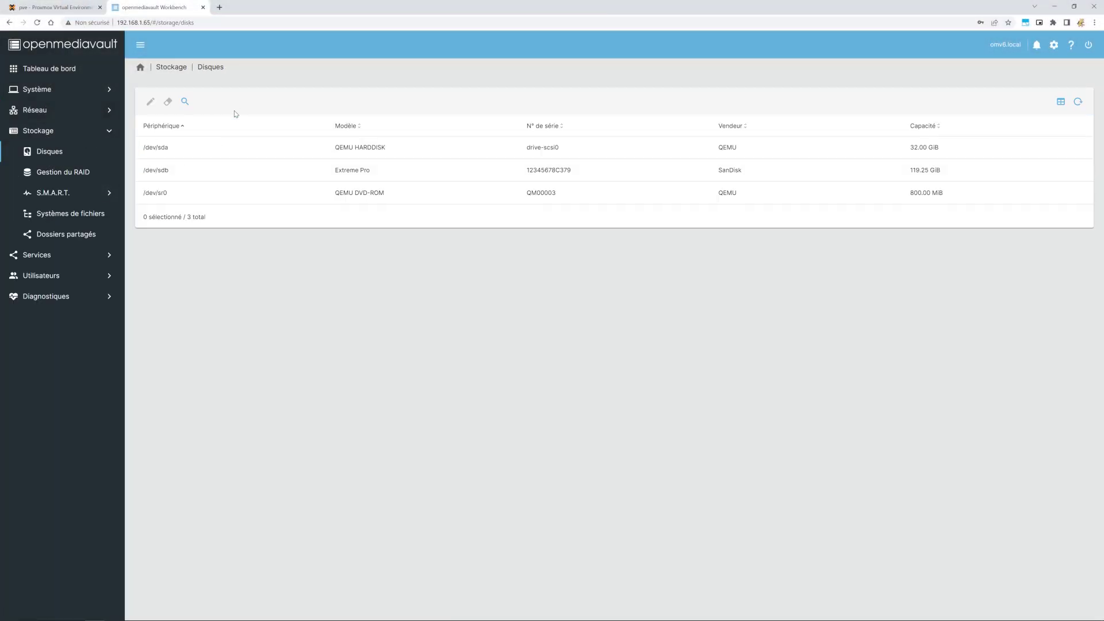
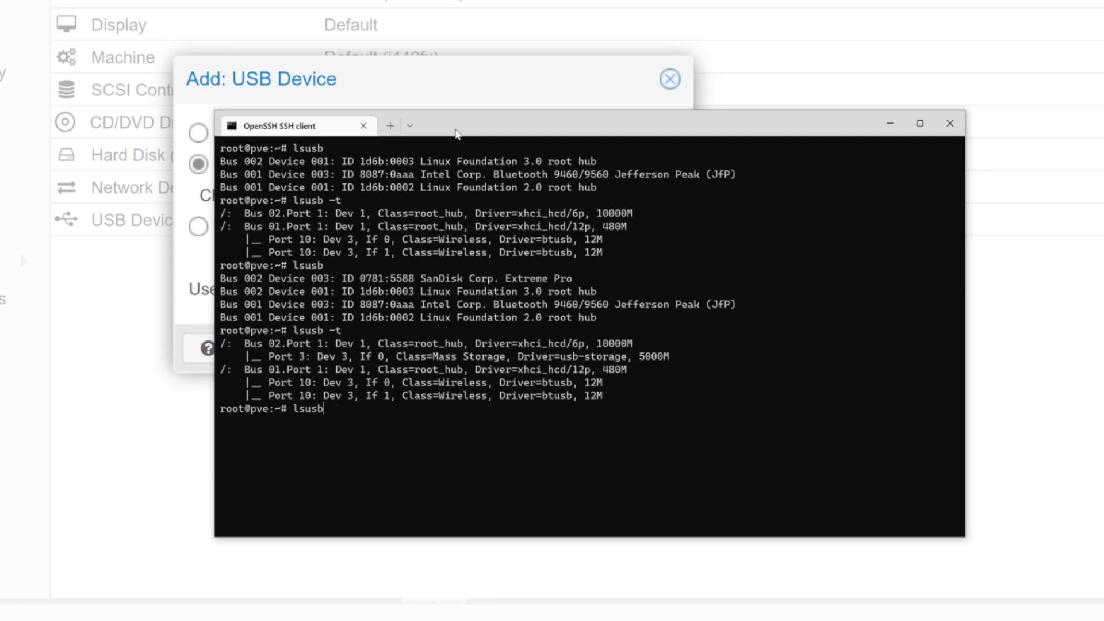
List the USB devices on the Proxmox host with lsusb and lsusb -t in the SSH terminal
{"action": "key", "text": "Return"}
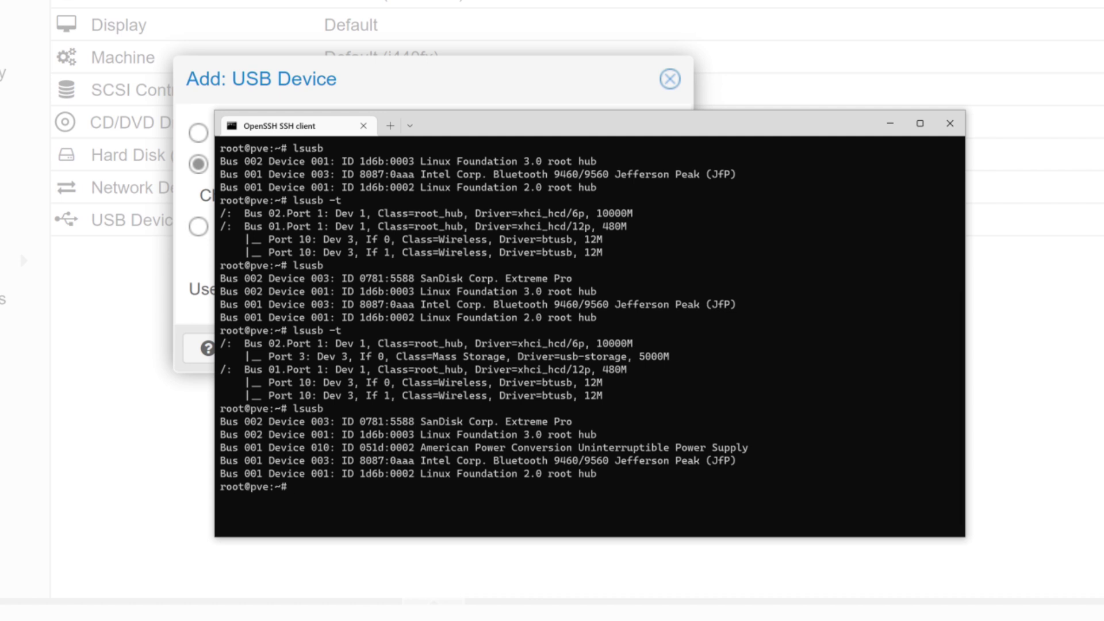
{"action": "type", "text": "lsusb -t"}
{"action": "key", "text": "Return"}
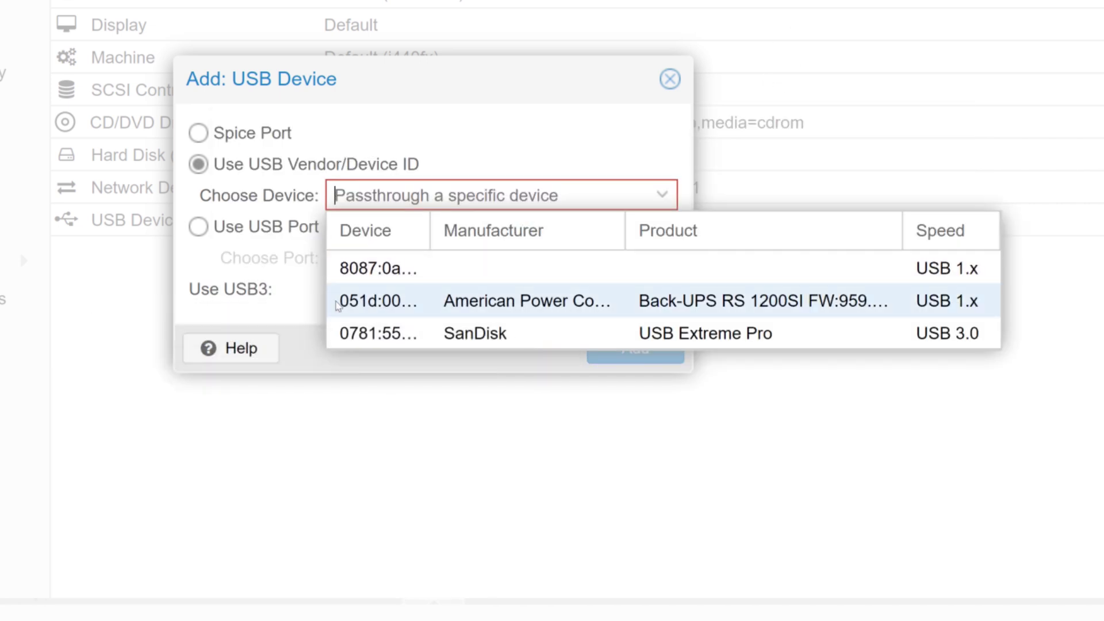
Add the American Power Conversion Back-UPS (051d:0002) to VM 104 by vendor/device ID, with USB3 disabled
{"action": "left_click", "coordinate": [361, 304]}
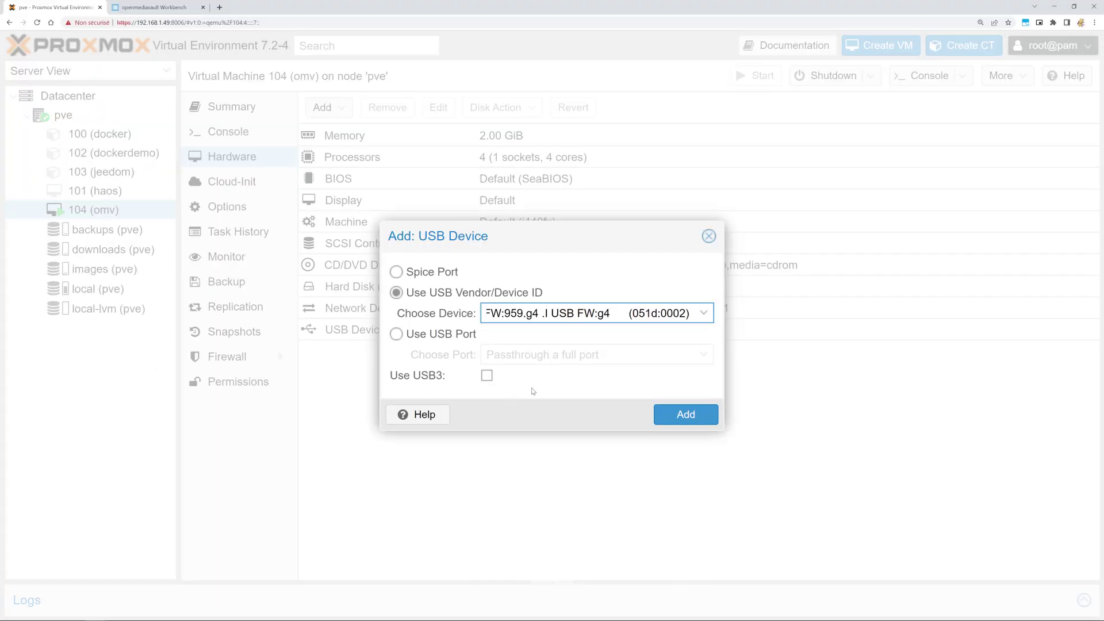
{"action": "left_click", "coordinate": [692, 415]}
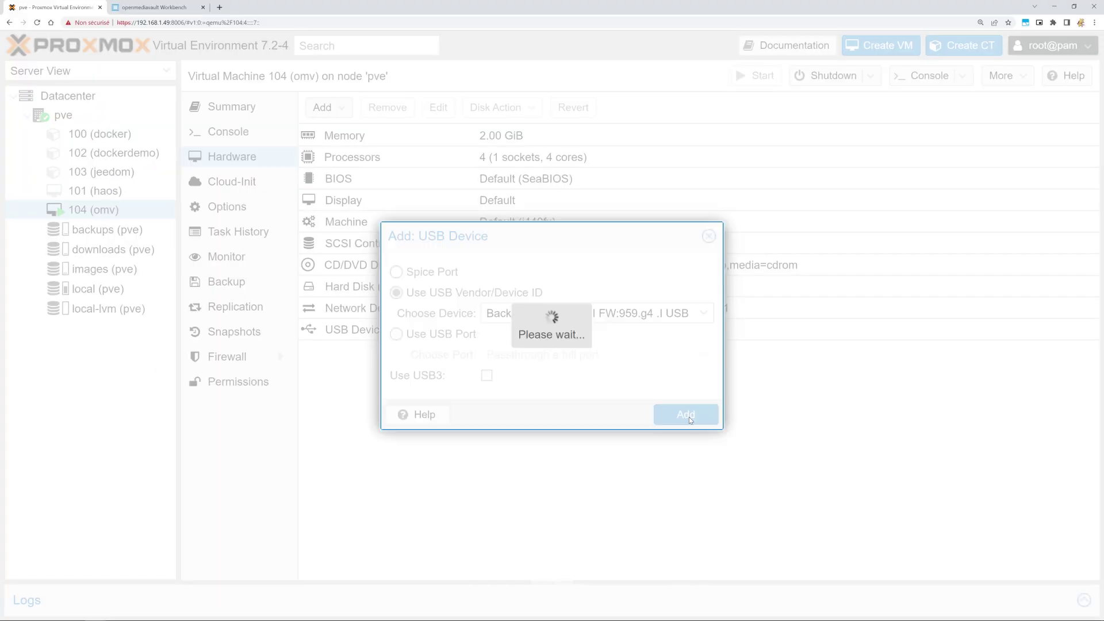
Switch to the openmediavault web interface, shut down the system and confirm the shutdown
{"action": "left_click", "coordinate": [184, 9]}
{"action": "left_click", "coordinate": [1089, 45]}
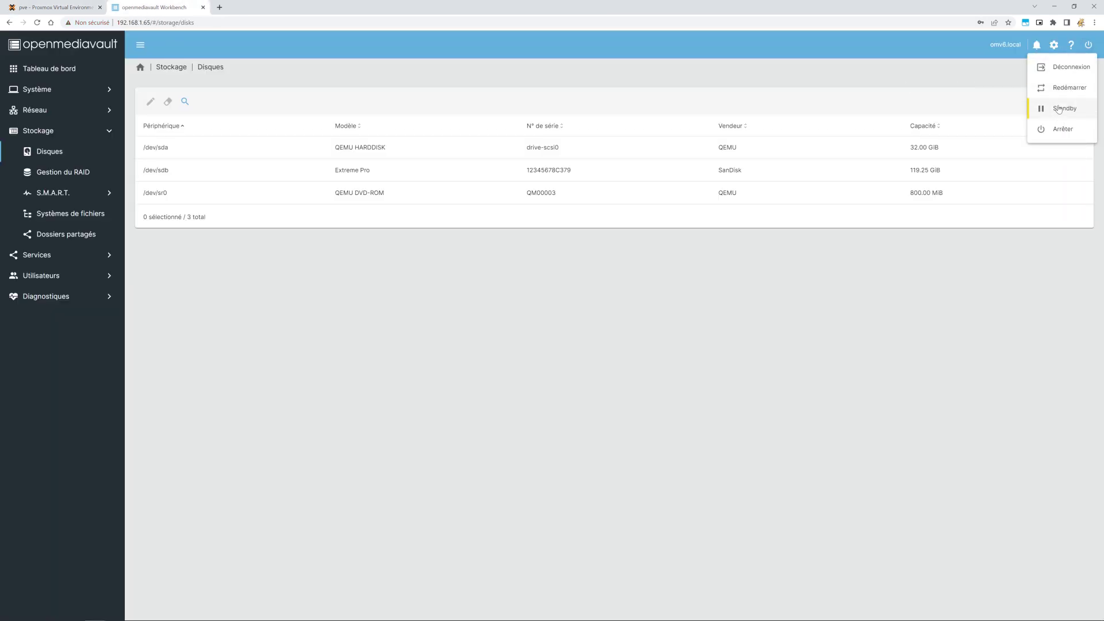
{"action": "left_click", "coordinate": [1062, 129]}
{"action": "left_click", "coordinate": [290, 347]}
{"action": "left_click", "coordinate": [804, 345]}
Return to Proxmox, start VM 104 again and open its console
{"action": "left_click", "coordinate": [55, 7]}
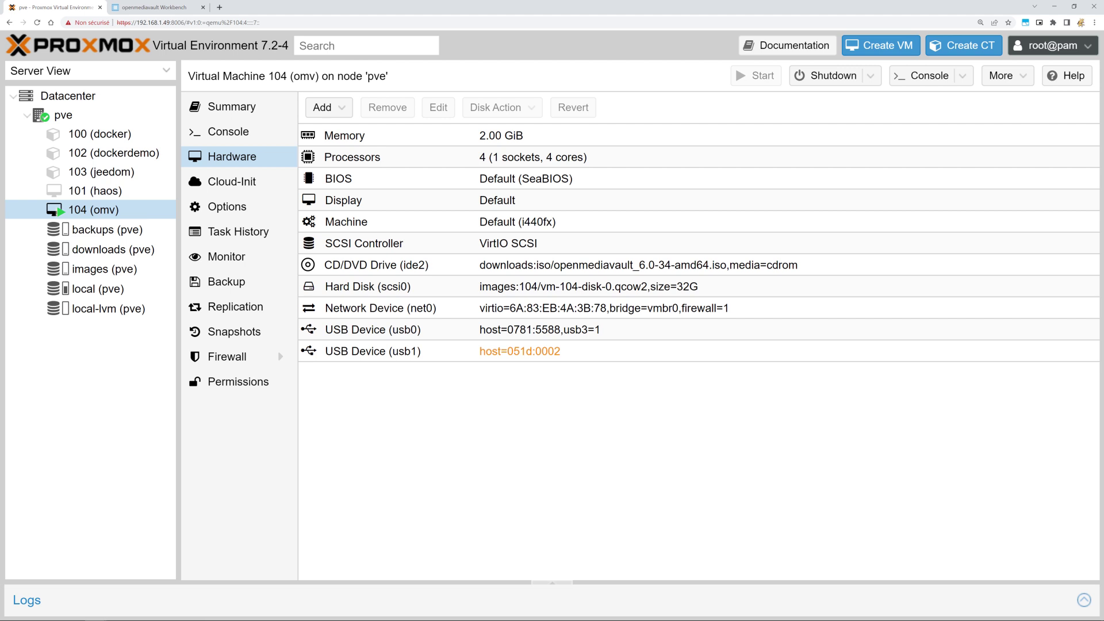
{"action": "left_click", "coordinate": [760, 81]}
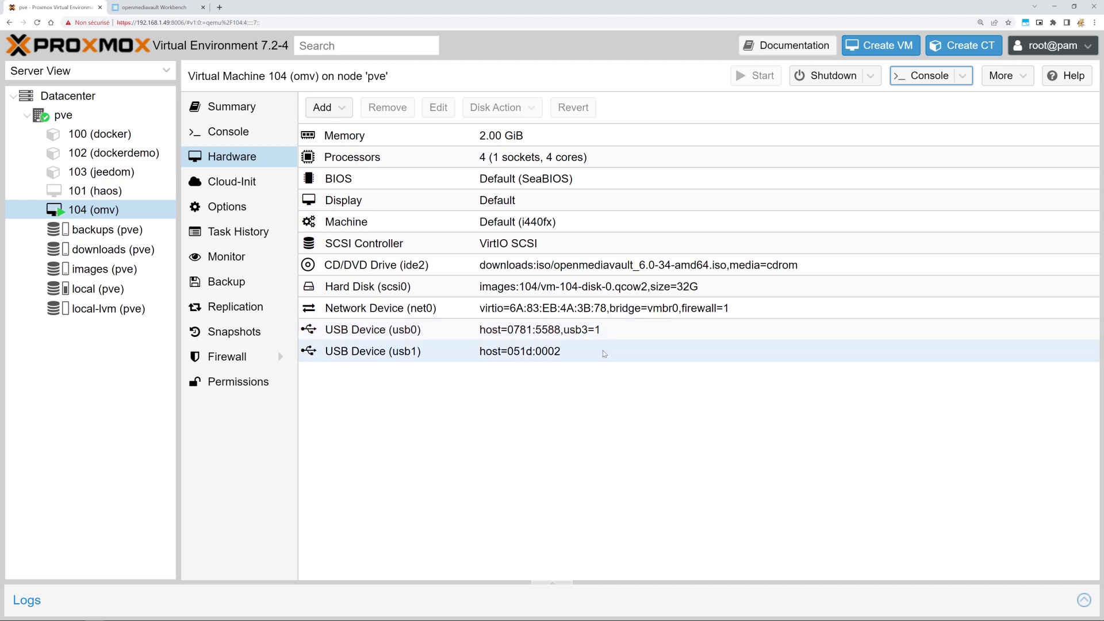
{"action": "left_click", "coordinate": [236, 132]}
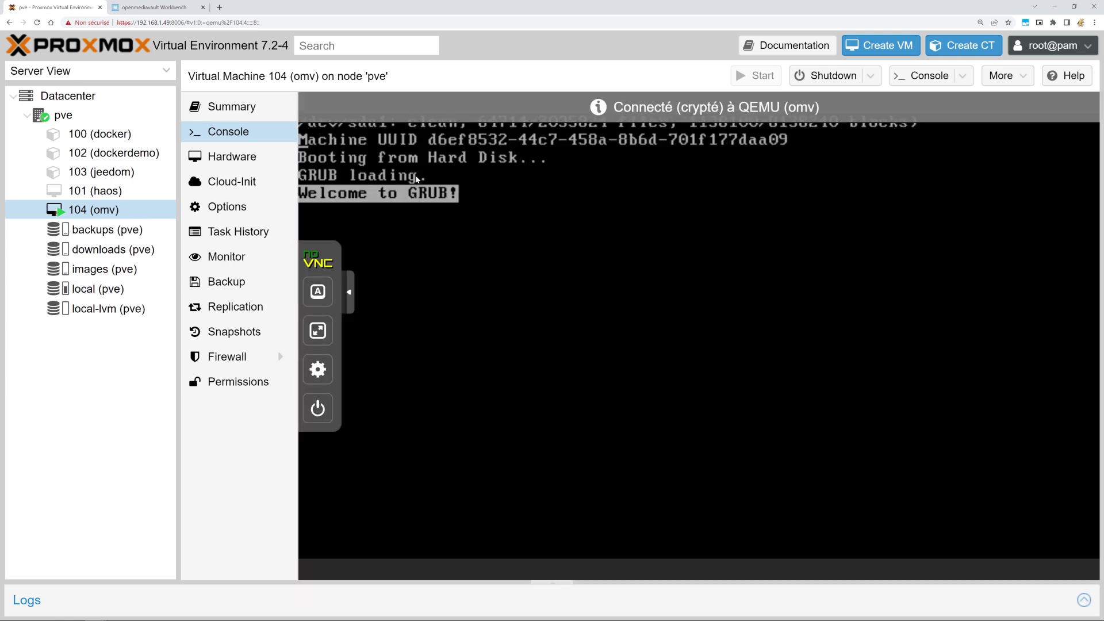
Switch to the openmediavault web interface and search the system plugins for nut
{"action": "key", "text": "ctrl+Tab"}
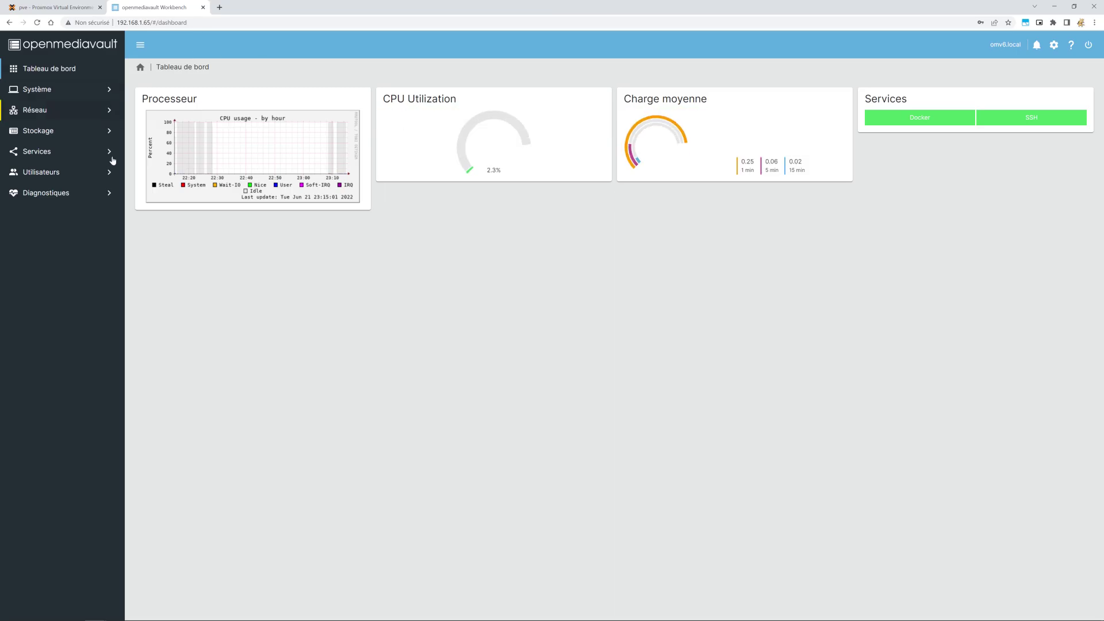
{"action": "key", "text": "ctrl+plus"}
{"action": "key", "text": "ctrl+plus"}
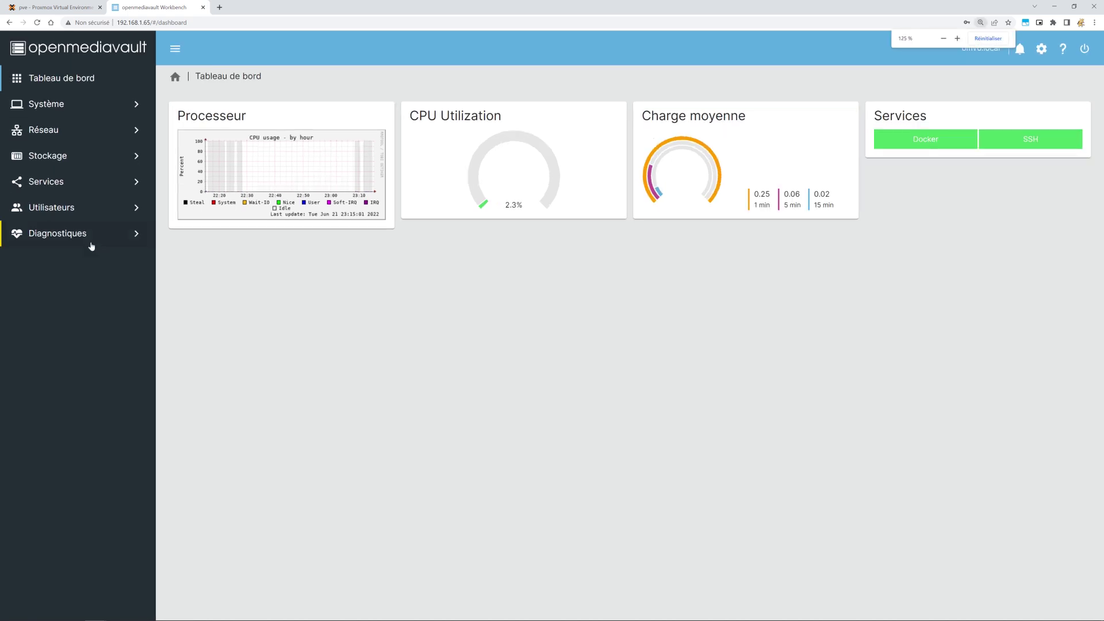
{"action": "left_click", "coordinate": [73, 181]}
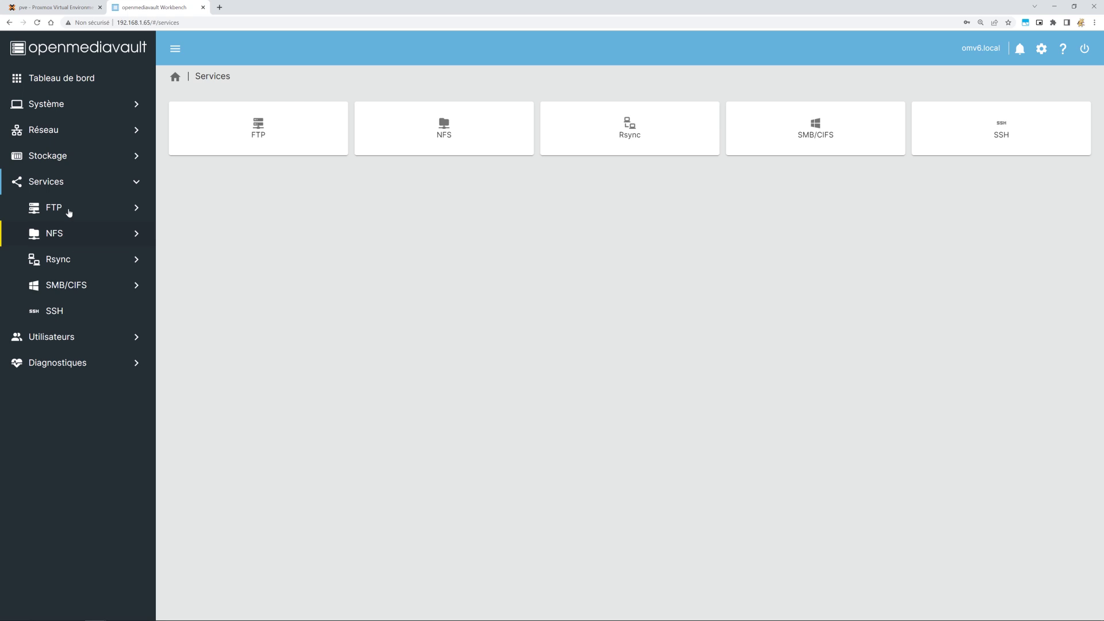
{"action": "left_click", "coordinate": [72, 112]}
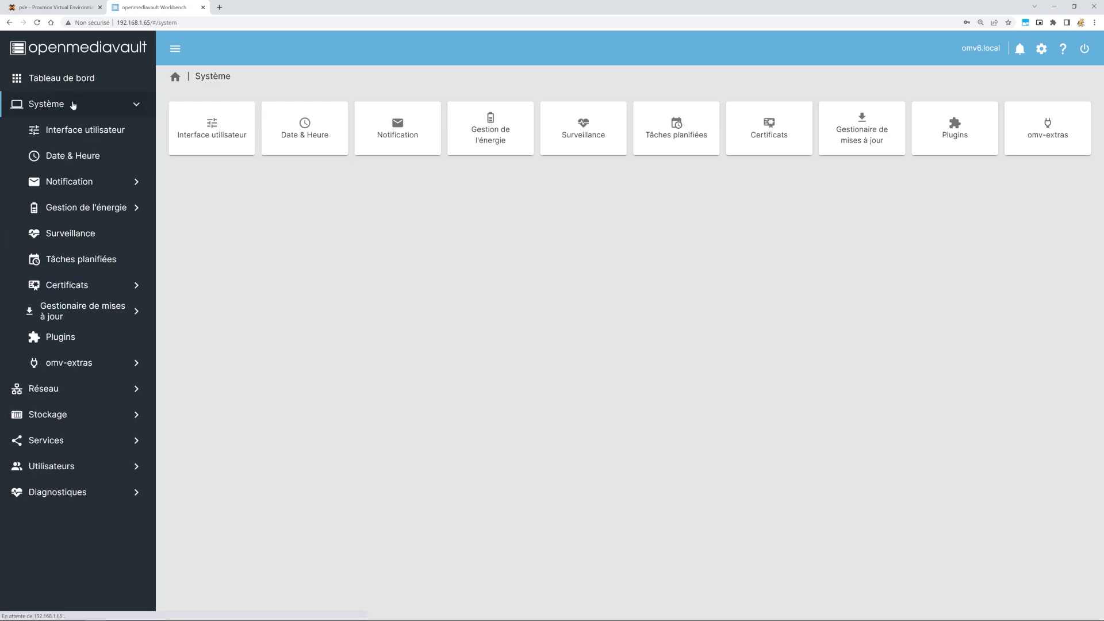
{"action": "left_click", "coordinate": [87, 338]}
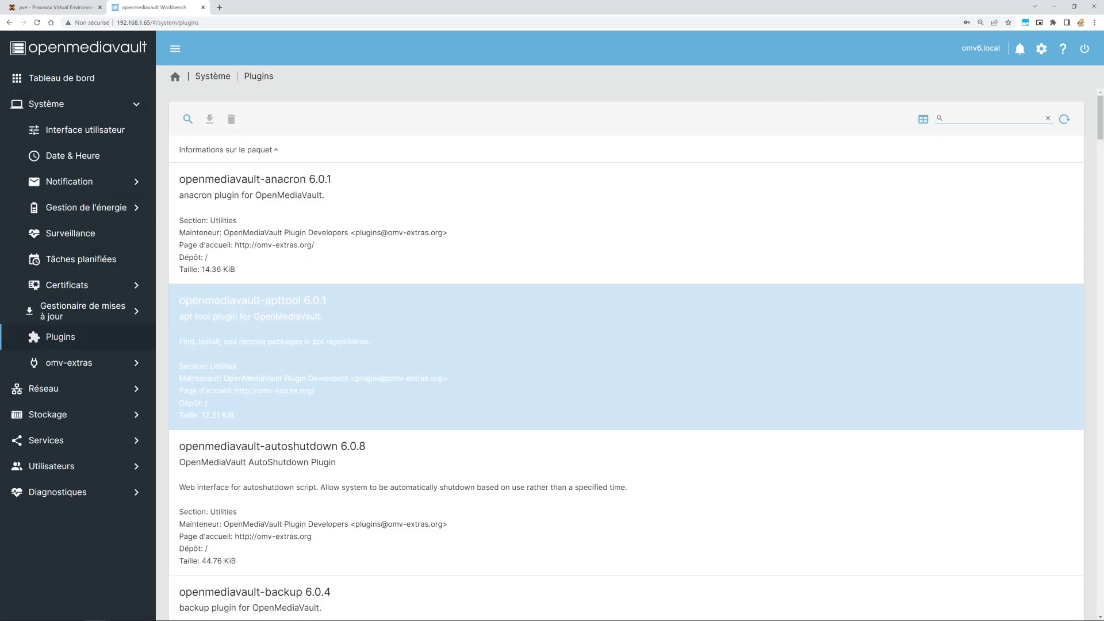
{"action": "left_click", "coordinate": [954, 118]}
{"action": "type", "text": "n"}
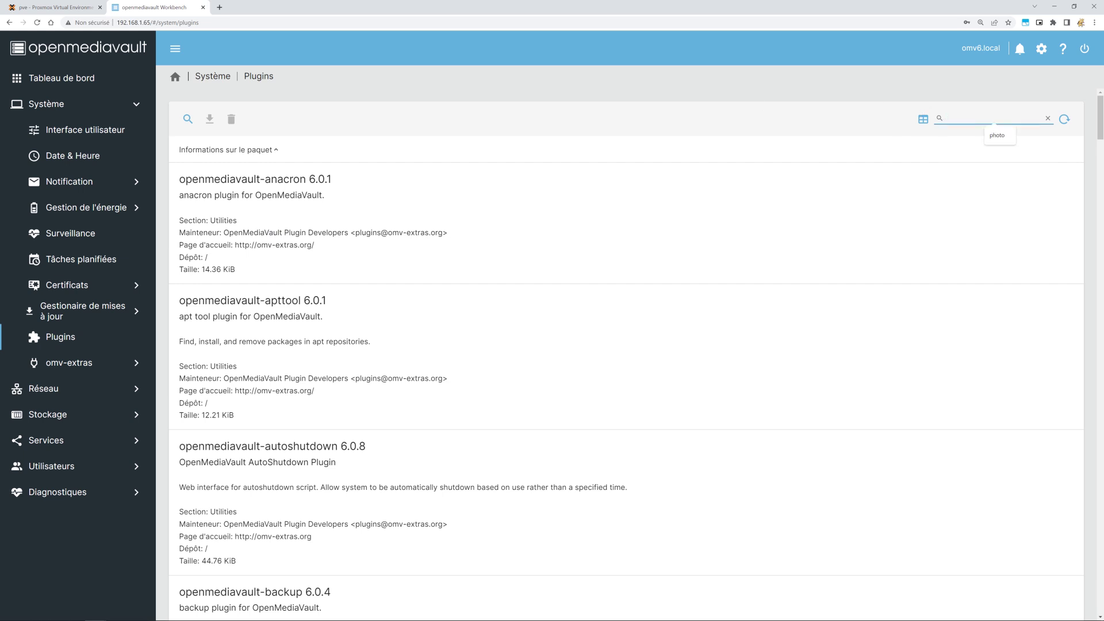
{"action": "type", "text": "ut"}
Install the openmediavault-nut 6.0-9 plugin, confirm the installation and close the installation log
{"action": "left_click", "coordinate": [251, 275]}
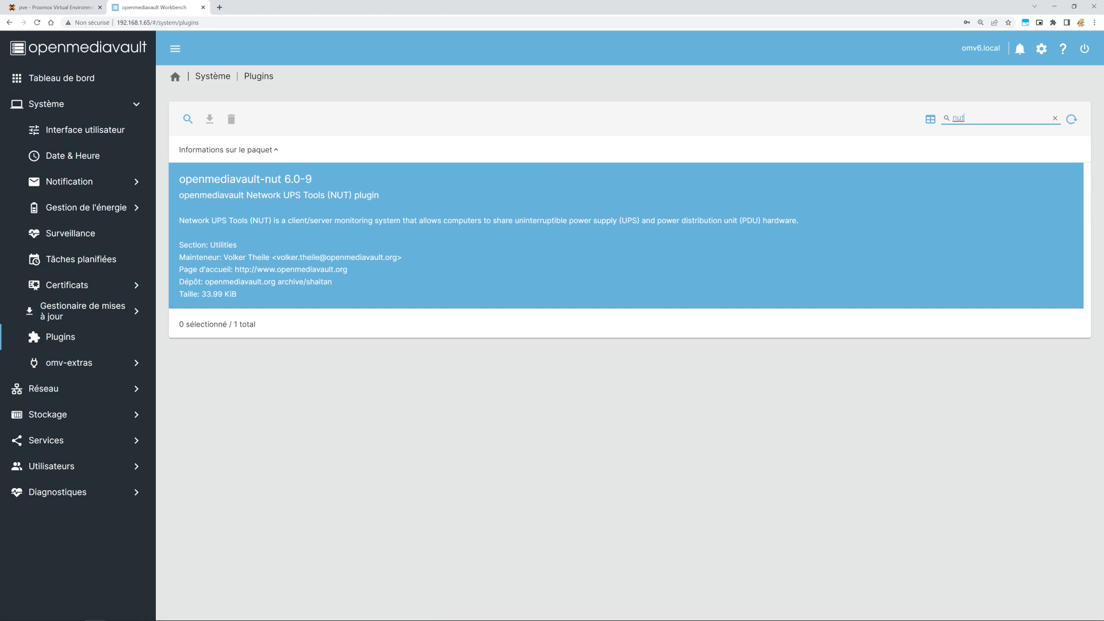
{"action": "left_click", "coordinate": [307, 210]}
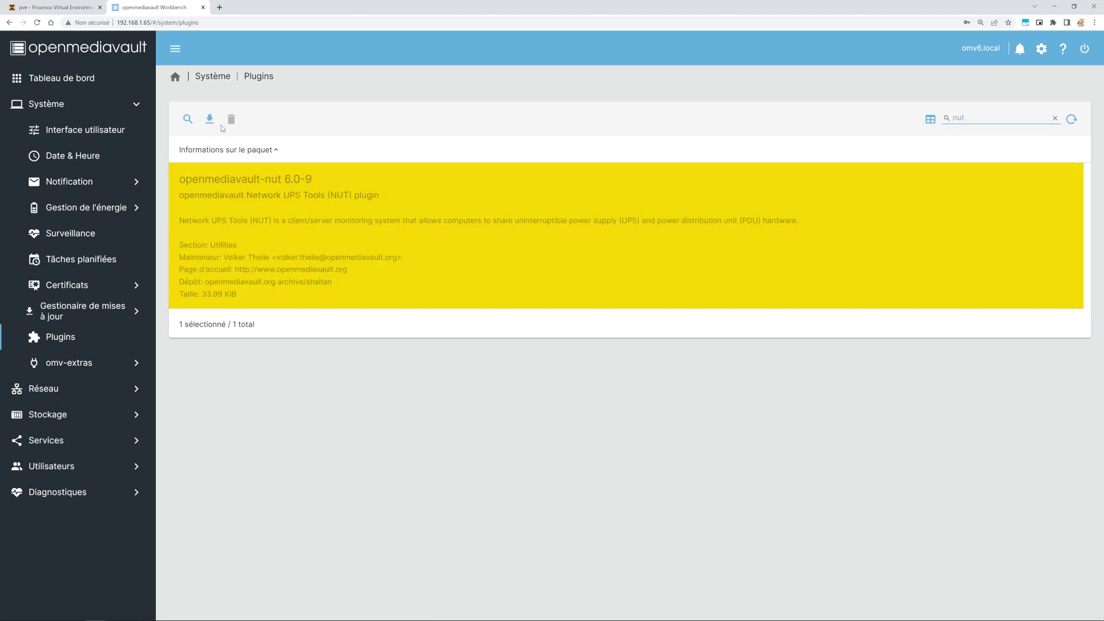
{"action": "left_click", "coordinate": [209, 118]}
{"action": "left_click", "coordinate": [318, 354]}
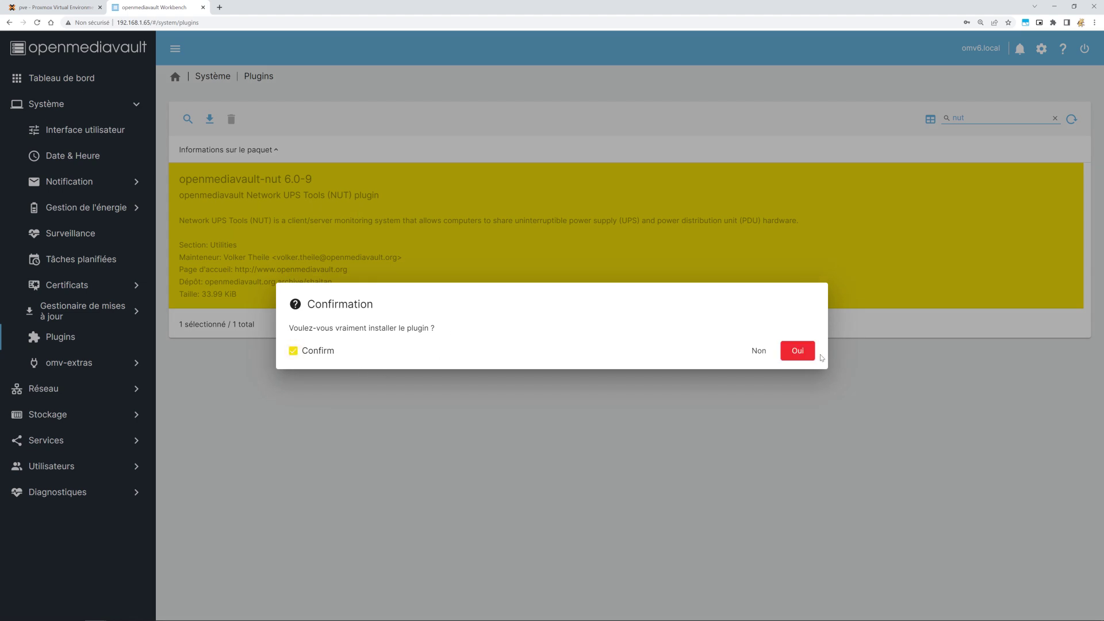
{"action": "left_click", "coordinate": [801, 351]}
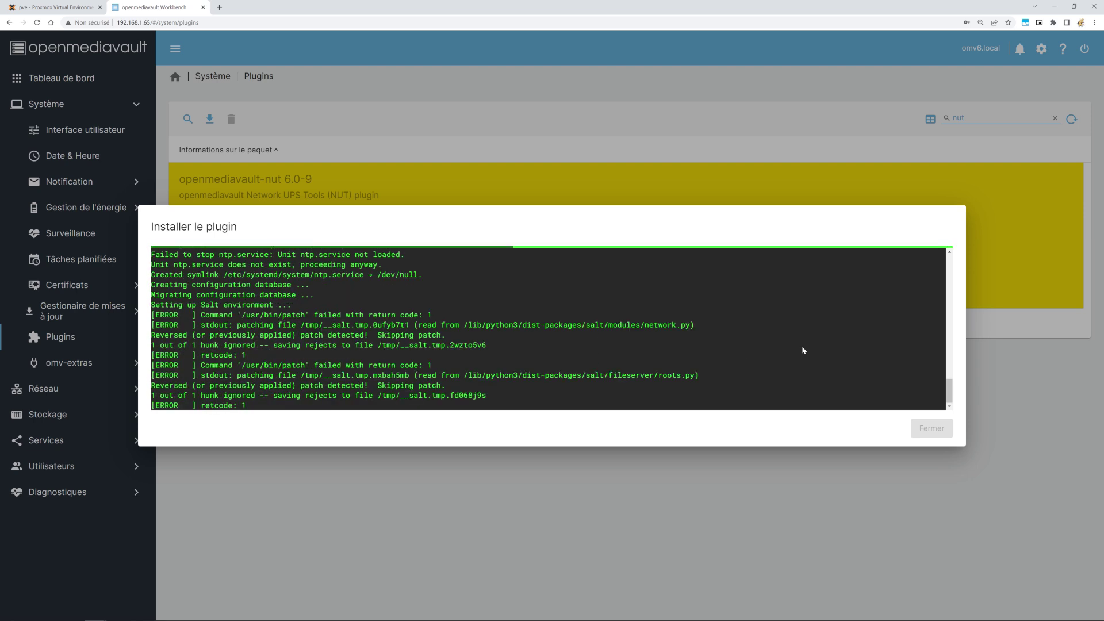
{"action": "left_click", "coordinate": [936, 430]}
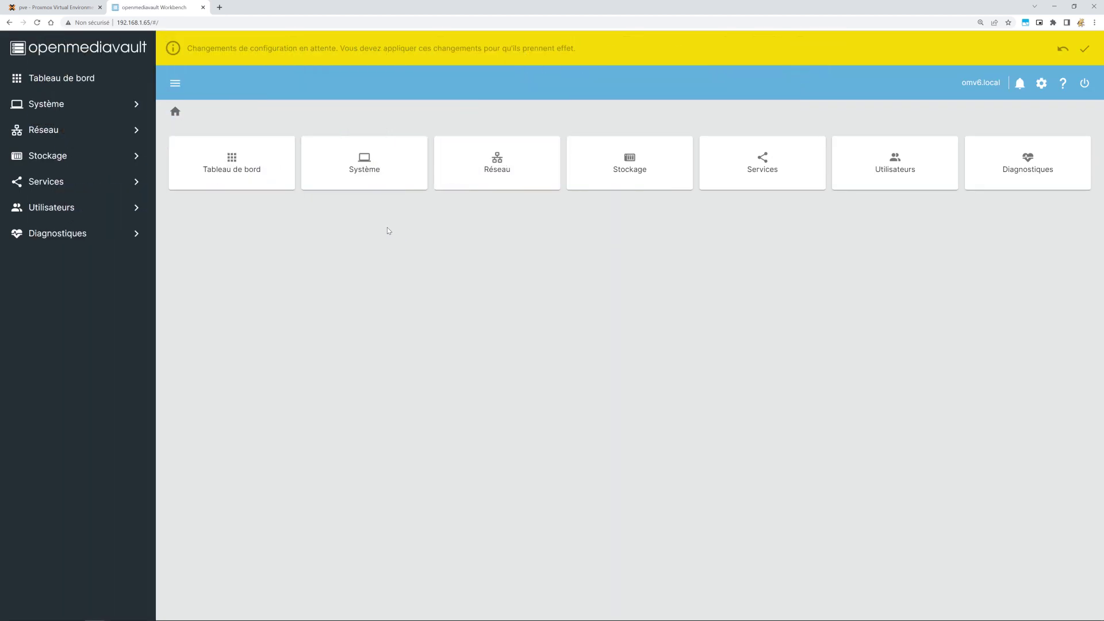
Apply the pending configuration changes and confirm
{"action": "left_click", "coordinate": [1084, 48]}
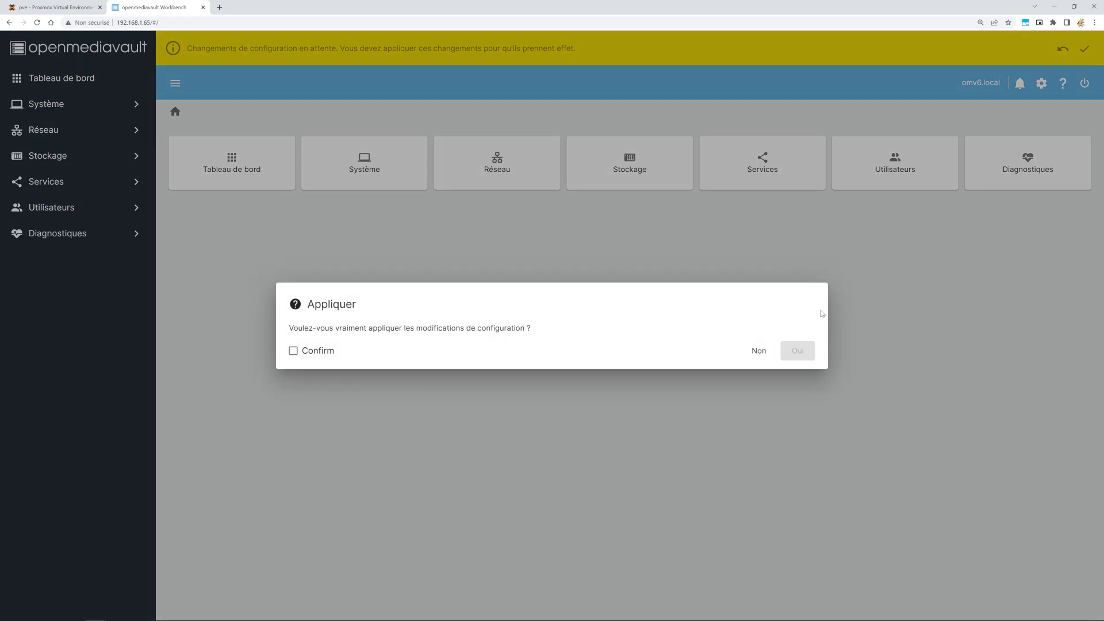
{"action": "left_click", "coordinate": [326, 352]}
{"action": "left_click", "coordinate": [797, 350]}
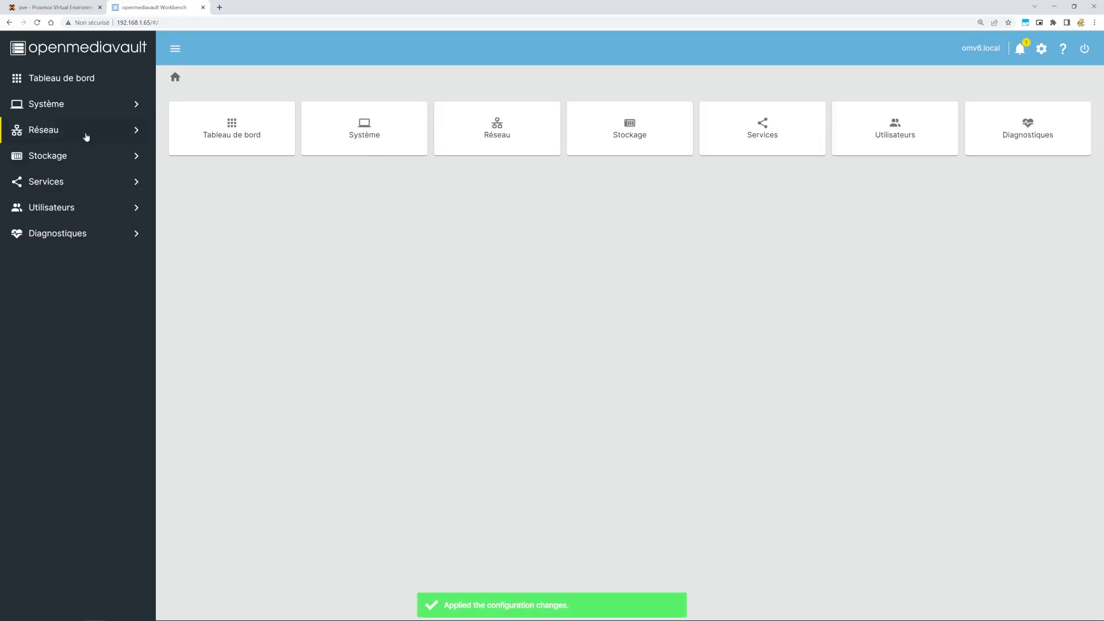
Open the Onduleur service settings, enable the service and keep its mode on Autonome
{"action": "left_click", "coordinate": [66, 185]}
{"action": "left_click", "coordinate": [66, 337]}
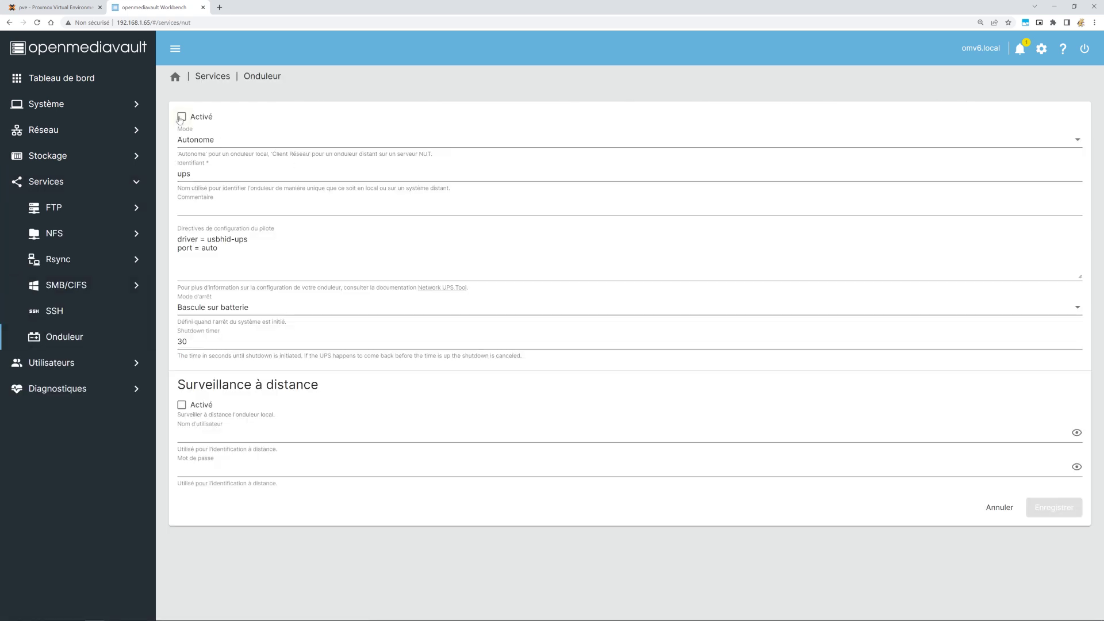
{"action": "left_click", "coordinate": [181, 117]}
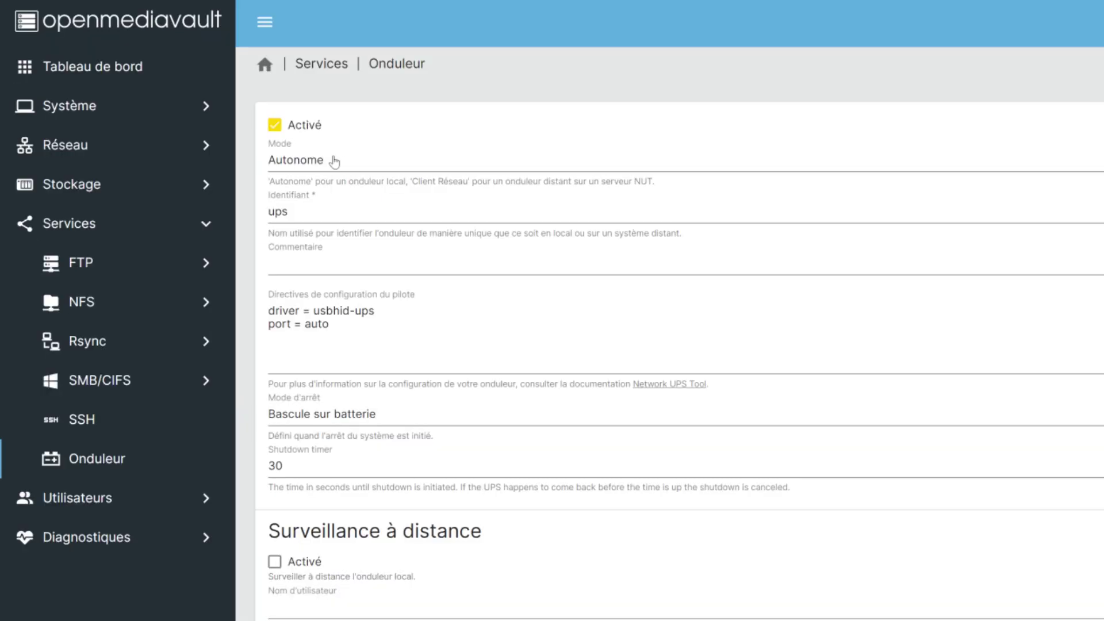
{"action": "left_click", "coordinate": [221, 142]}
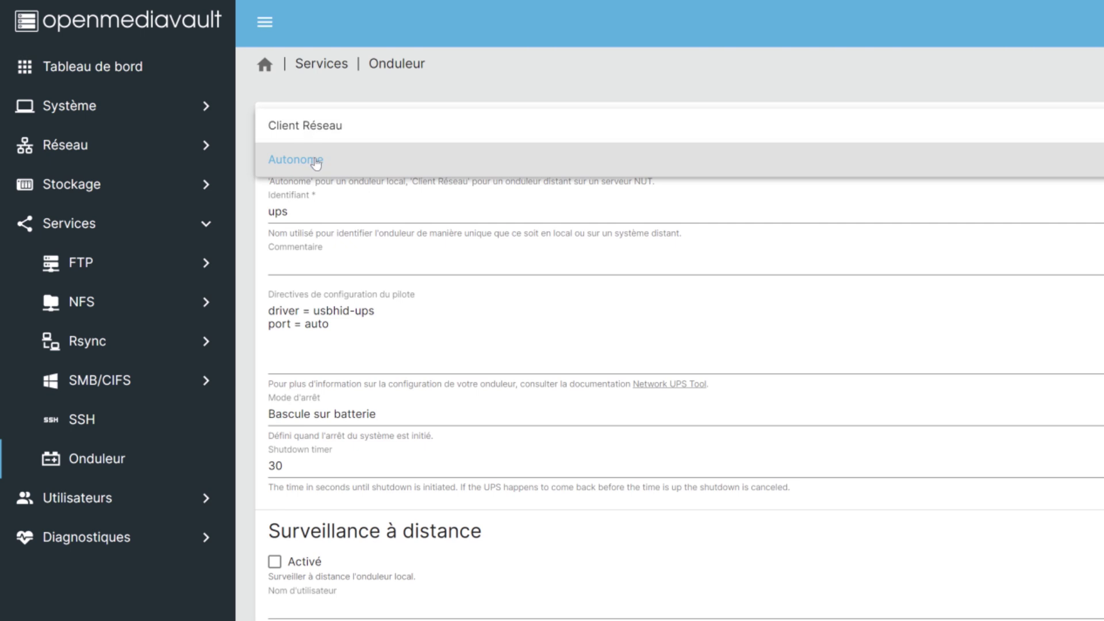
{"action": "left_click", "coordinate": [316, 163]}
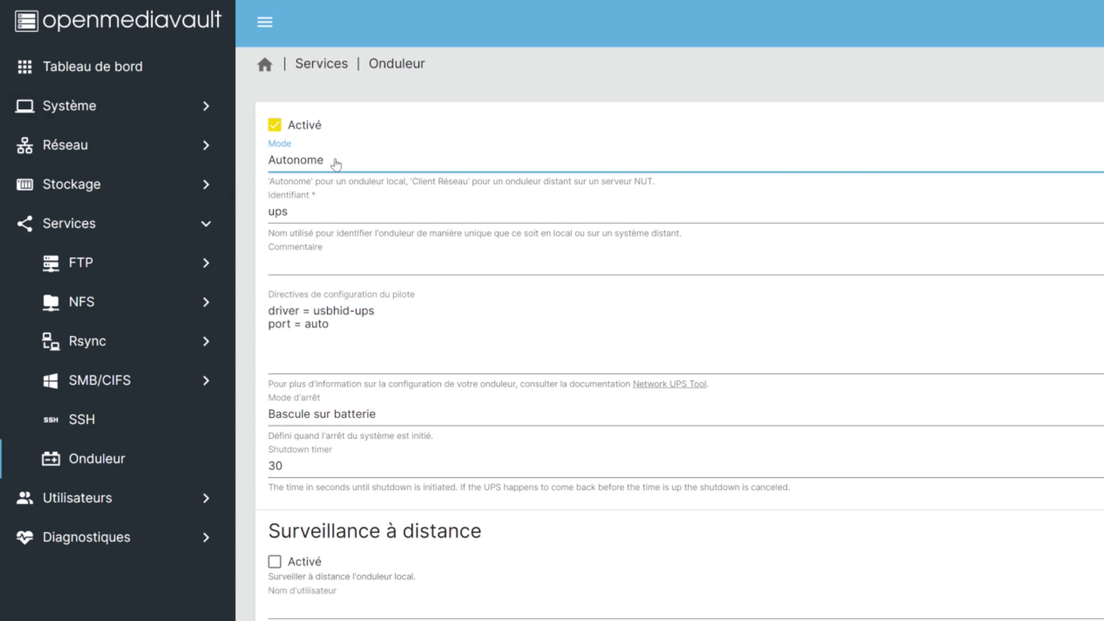
Set the UPS identifier to apc and add the line desc="APC BackUPS Pro 1200S" to the driver configuration directives
{"action": "key", "text": "Tab"}
{"action": "type", "text": "apc"}
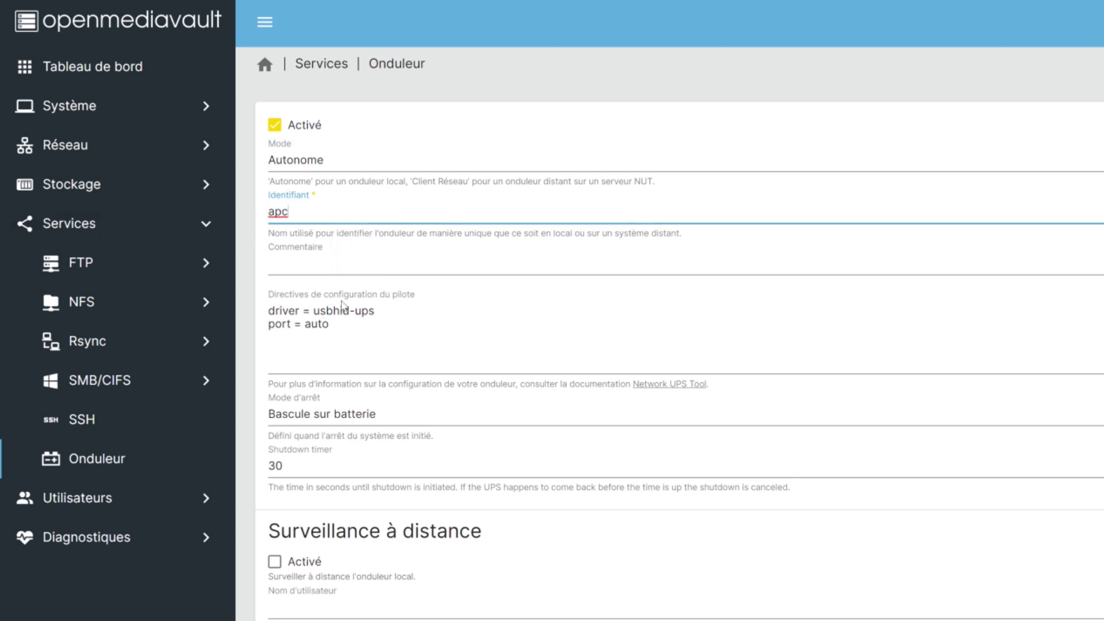
{"action": "triple_click", "coordinate": [265, 311]}
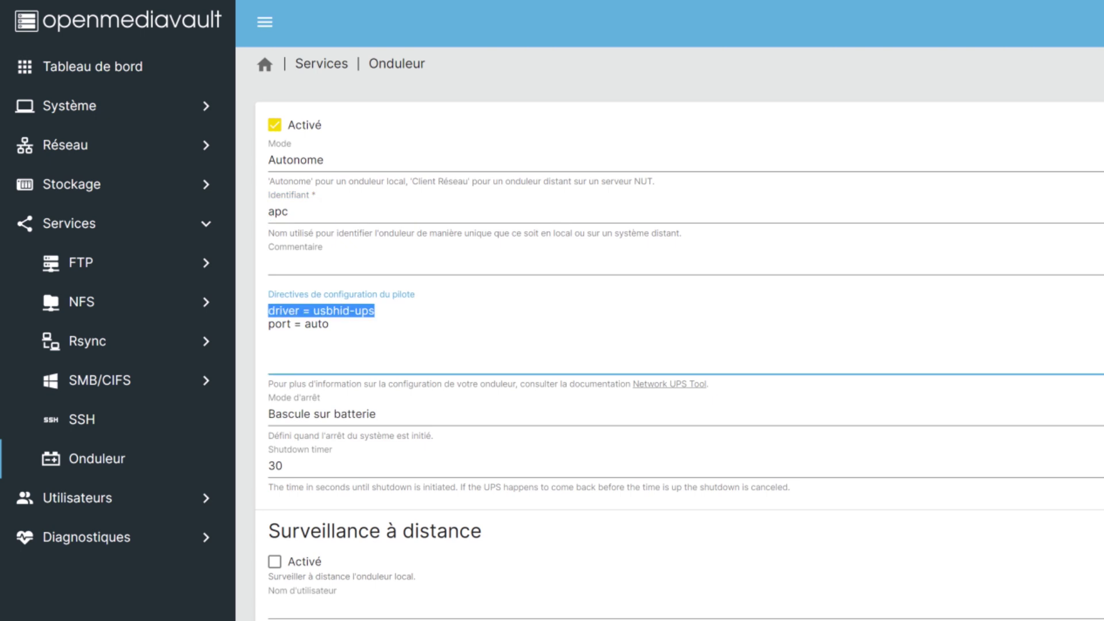
{"action": "left_click", "coordinate": [329, 323]}
{"action": "type", "text": "desc=\""}
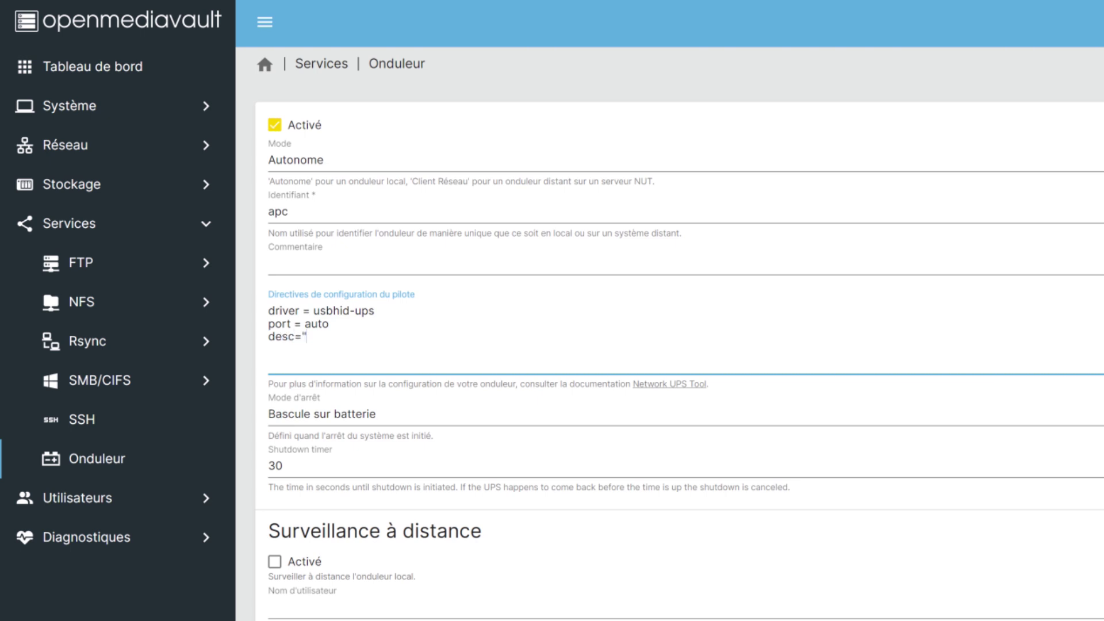
{"action": "type", "text": "APC BackUPS Pro 1200S\""}
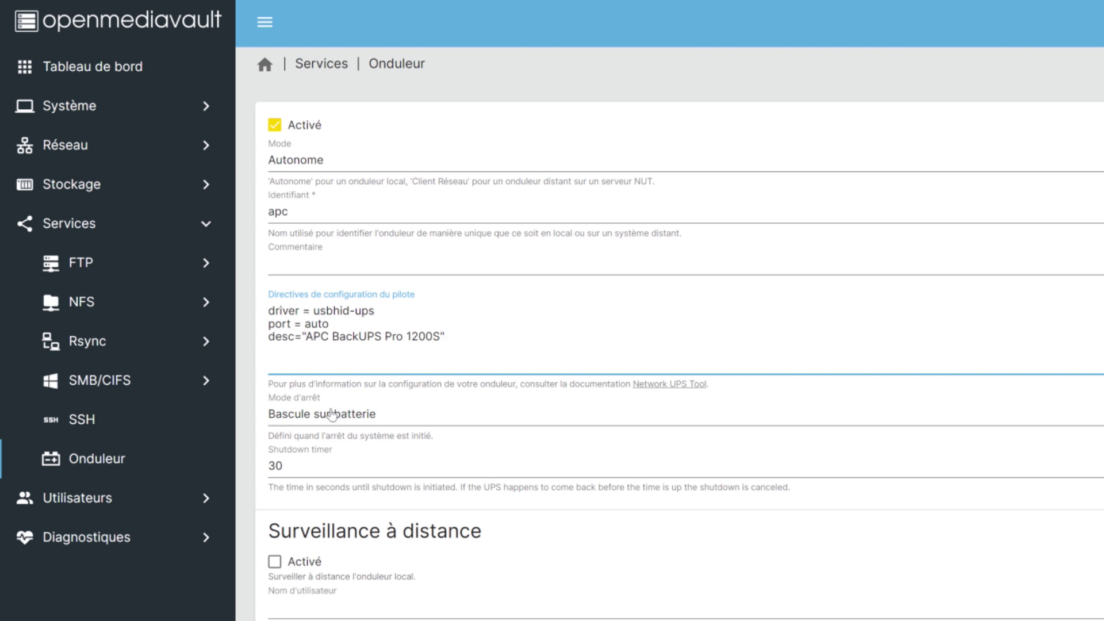
Keep the shutdown mode on Bascule sur batterie and save the UPS settings
{"action": "key", "text": "Tab"}
{"action": "key", "text": "Tab"}
{"action": "left_click", "coordinate": [402, 416]}
{"action": "left_click", "coordinate": [357, 417]}
{"action": "left_click", "coordinate": [345, 415]}
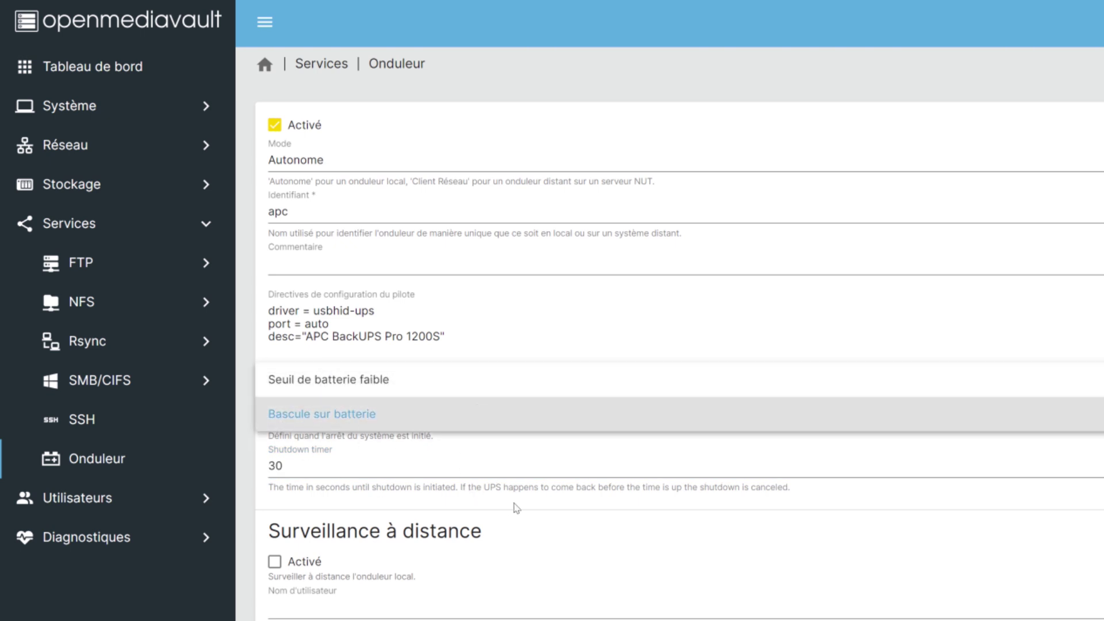
{"action": "left_click", "coordinate": [575, 506]}
{"action": "key", "text": "Return"}
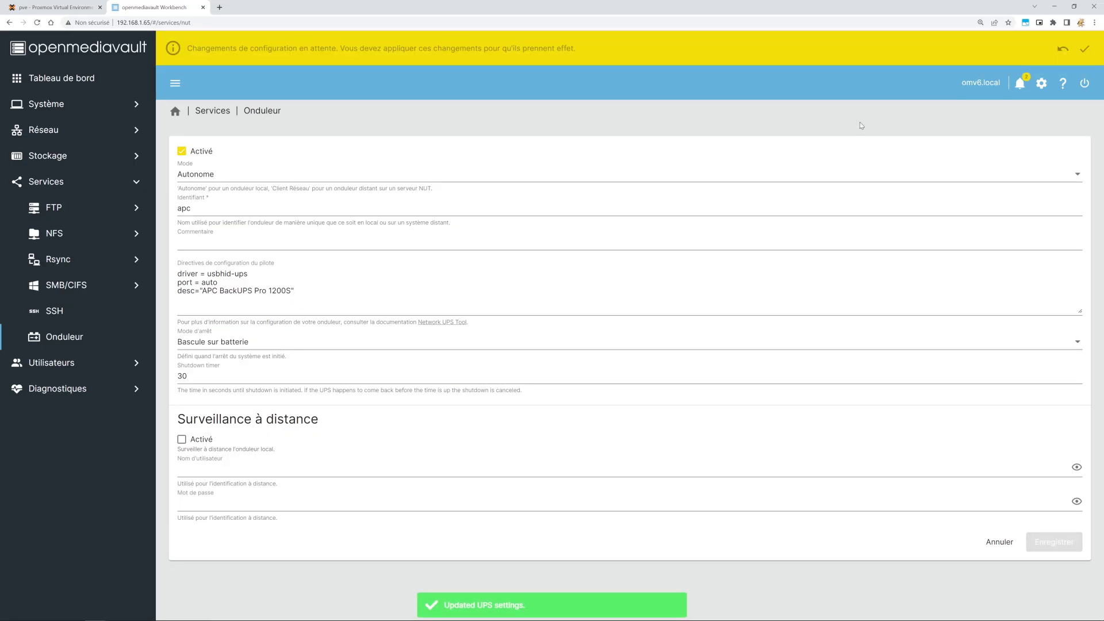
Apply the pending UPS configuration changes and confirm
{"action": "left_click", "coordinate": [1084, 48]}
{"action": "left_click", "coordinate": [319, 352]}
{"action": "left_click", "coordinate": [801, 349]}
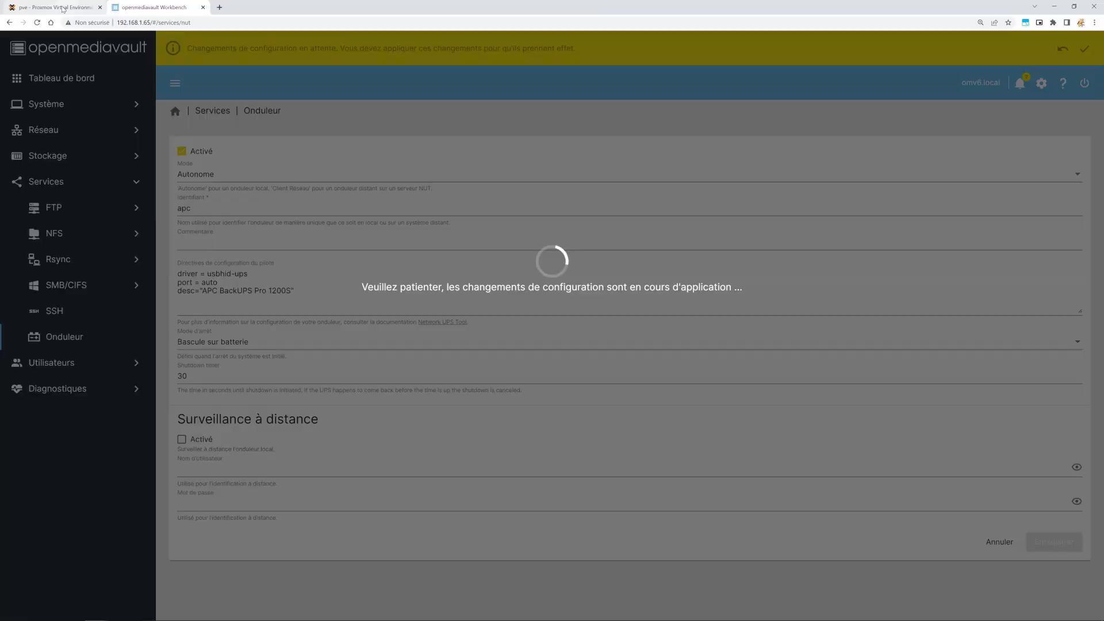
{"action": "left_click", "coordinate": [62, 8]}
{"action": "left_click", "coordinate": [168, 13]}
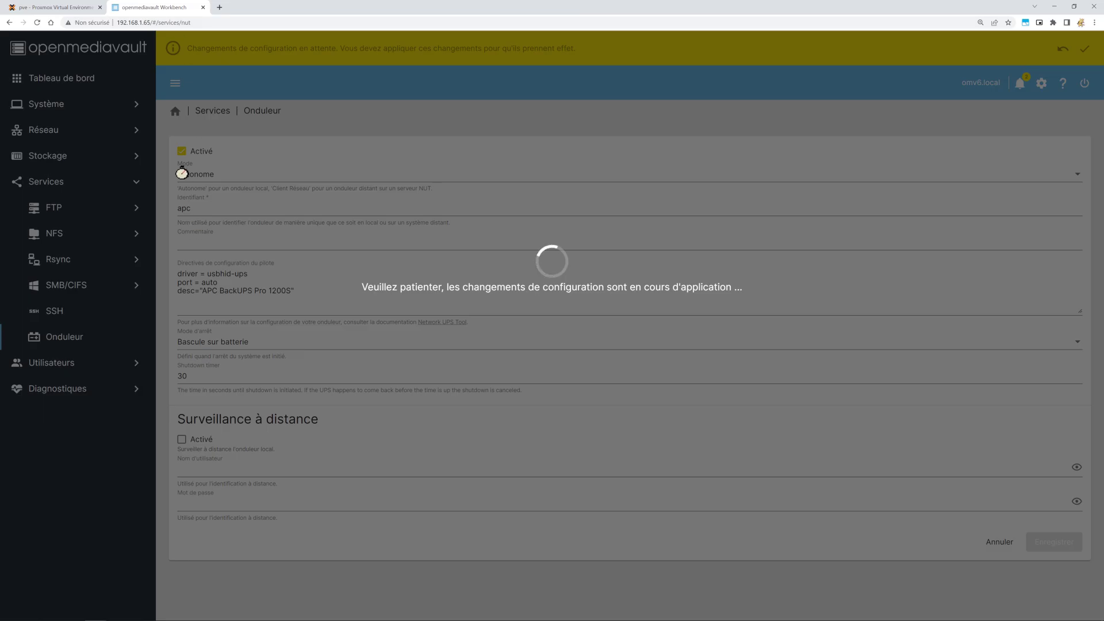
{"action": "left_click", "coordinate": [52, 7]}
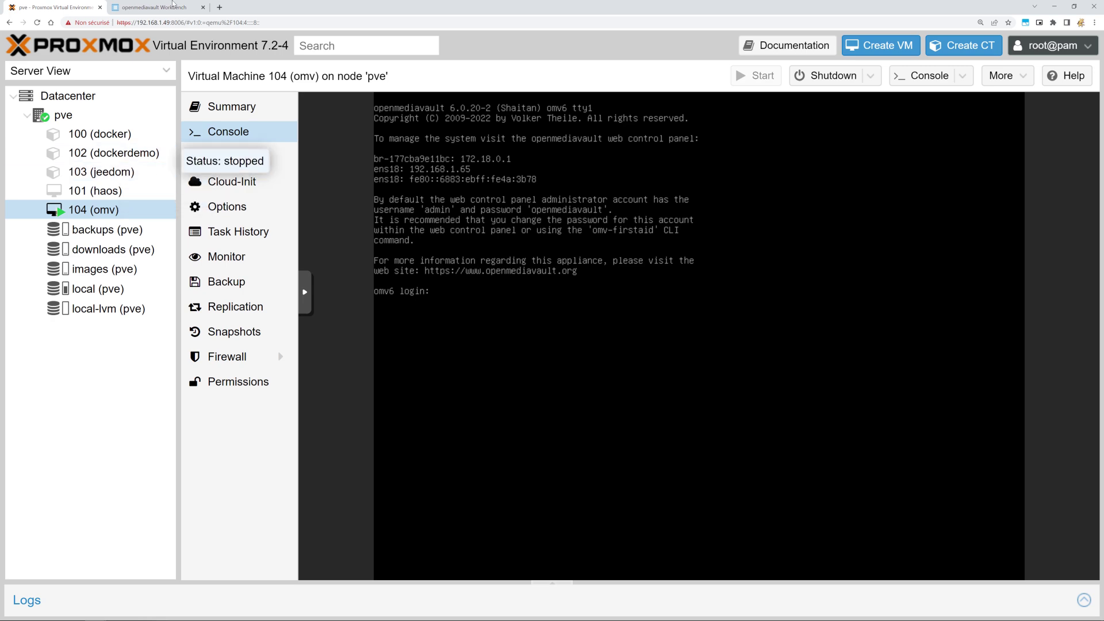
{"action": "left_click", "coordinate": [155, 7]}
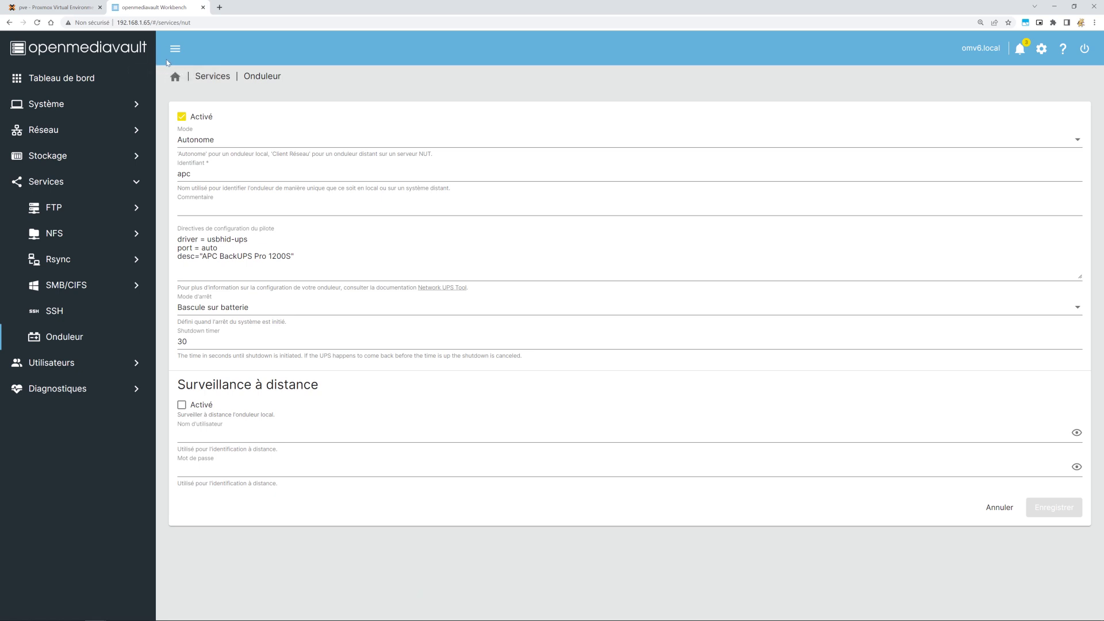
Switch to the terminal, connect with ssh omv6 and run lsusb to check for the SanDisk drive and the APC UPS
{"action": "key", "text": "alt+Tab"}
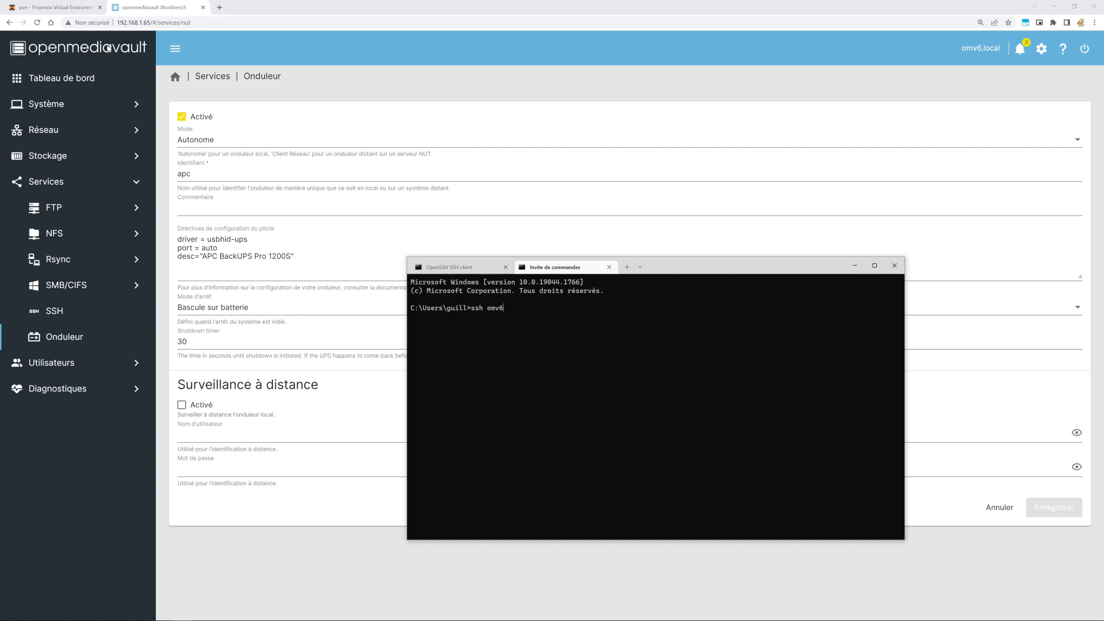
{"action": "key", "text": "Return"}
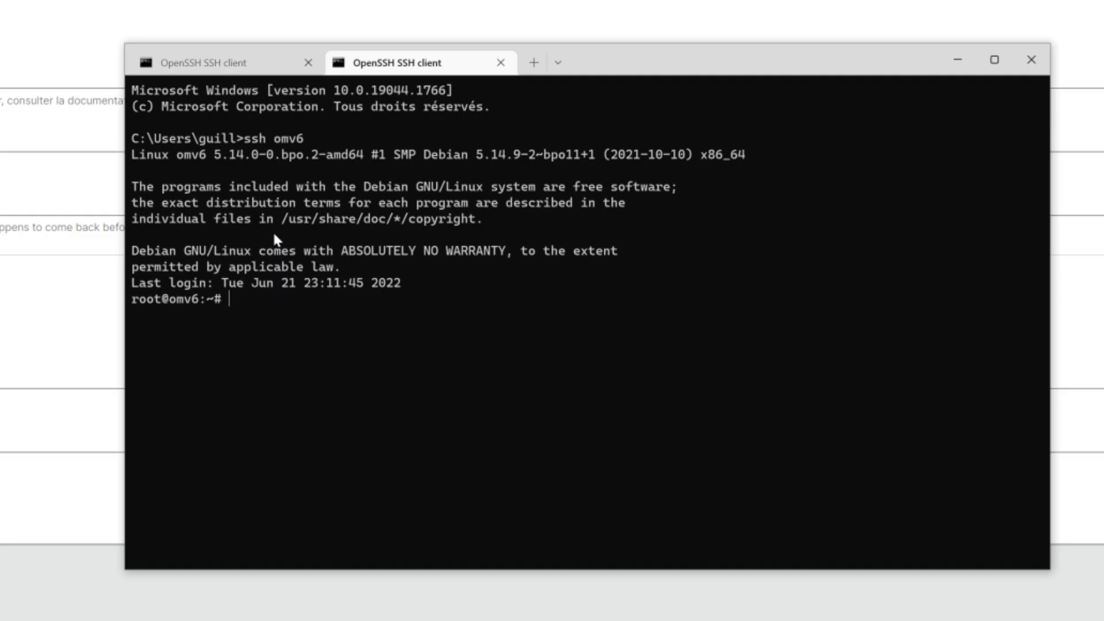
{"action": "type", "text": "lsusb"}
{"action": "key", "text": "Return"}
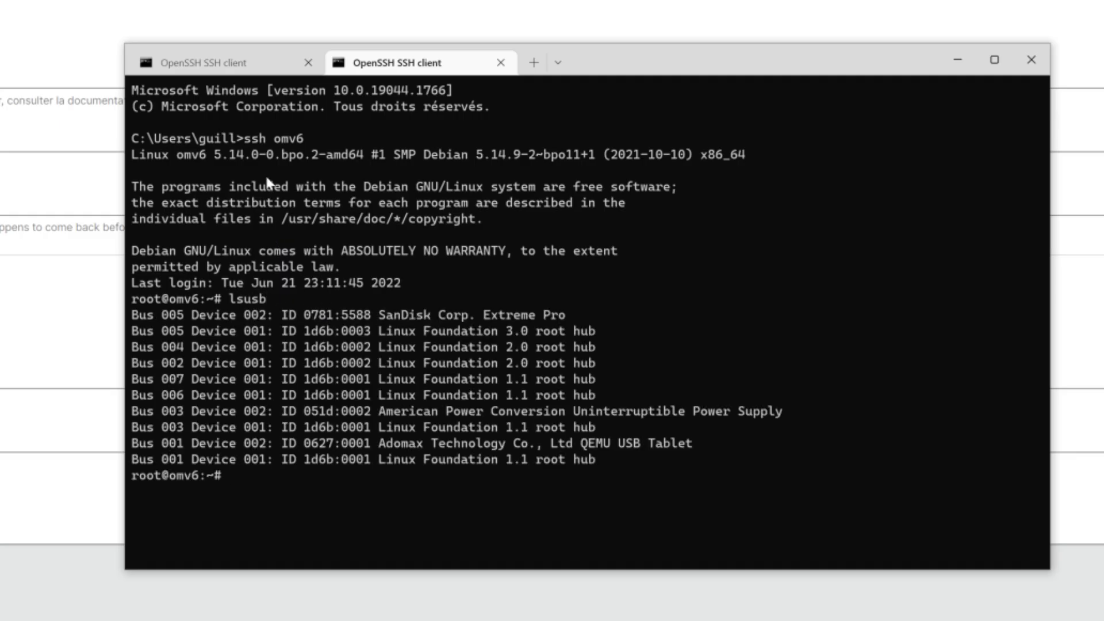
{"action": "left_click_drag", "start_coordinate": [378, 315], "coordinate": [565, 322]}
{"action": "left_click_drag", "start_coordinate": [374, 412], "coordinate": [789, 411]}
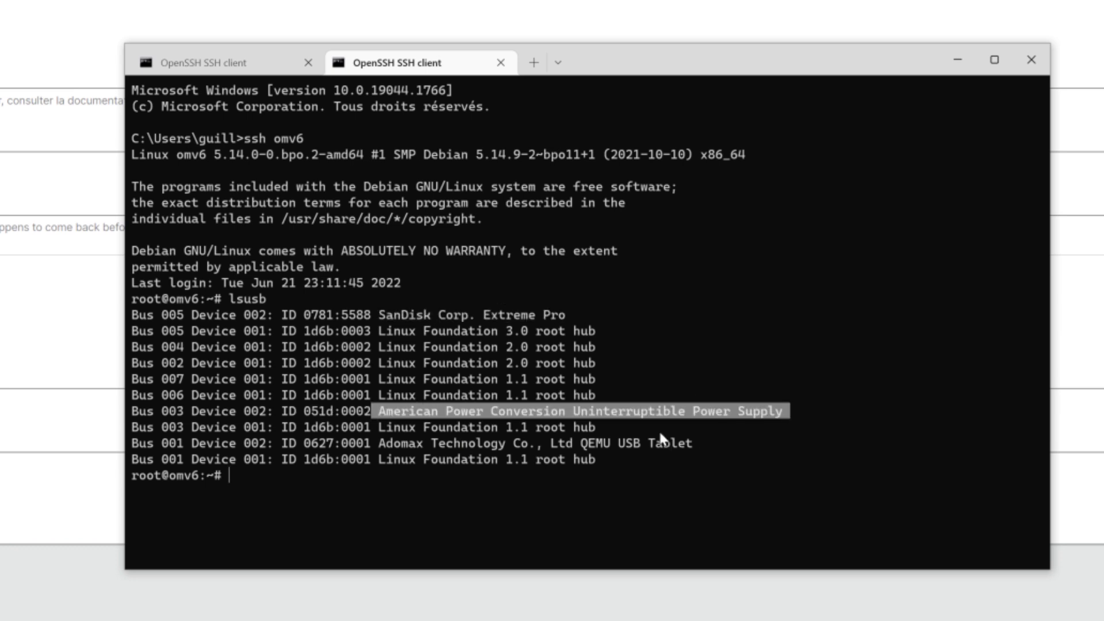
Clear the terminal and run upsc without a UPS name
{"action": "key", "text": "ctrl+l"}
{"action": "type", "text": "upsc"}
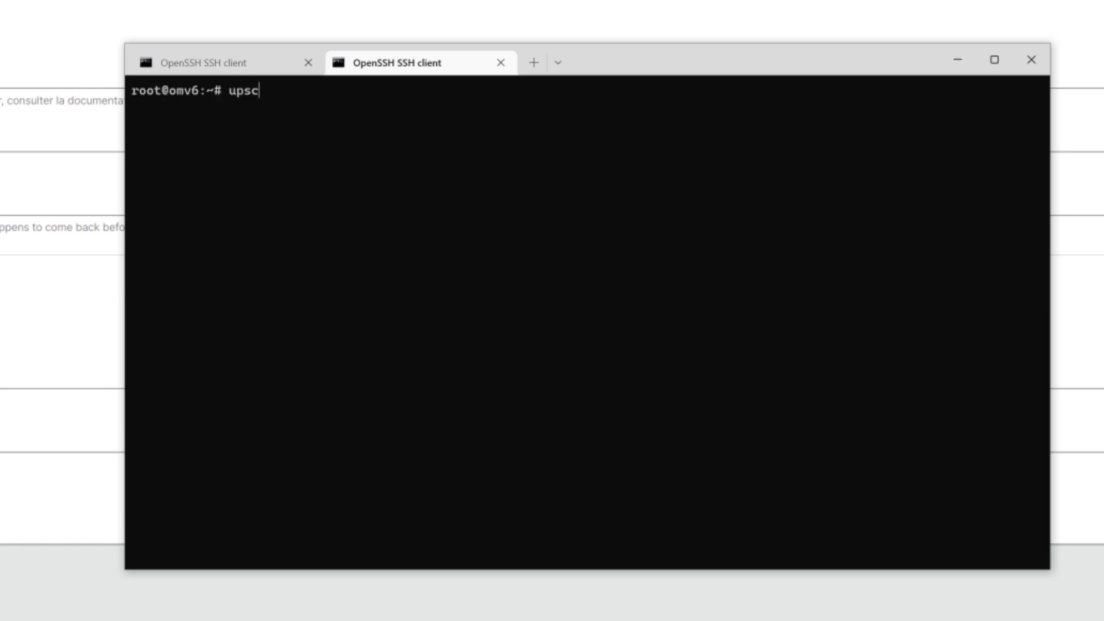
{"action": "key", "text": "Return"}
Enlarge the terminal text and query the UPS with upsc apc
{"action": "key", "text": "Up"}
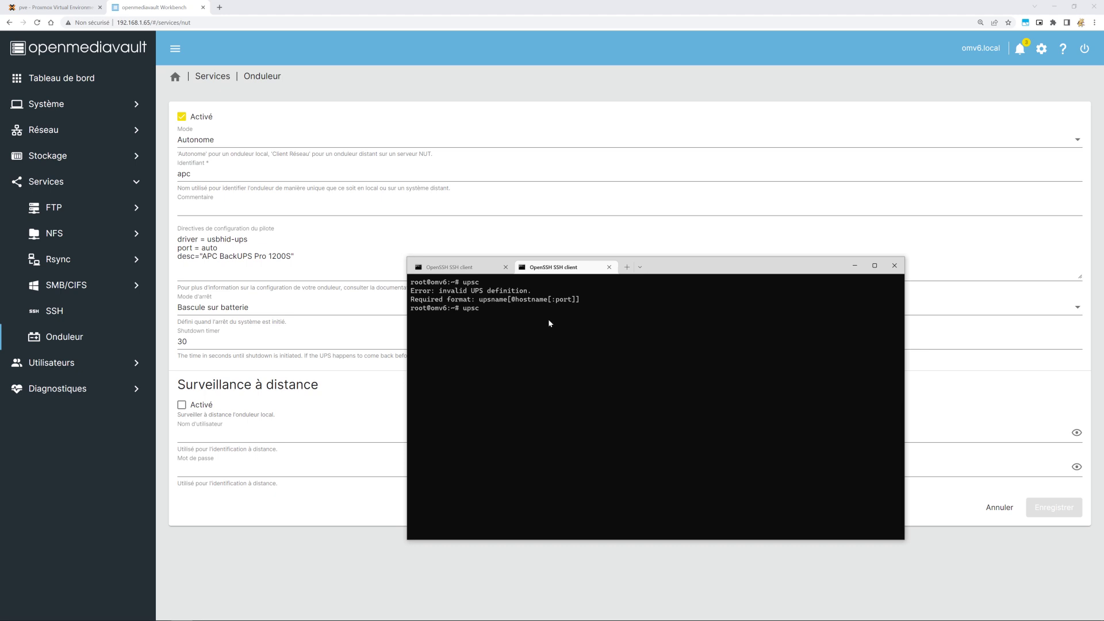
{"action": "type", "text": "apc"}
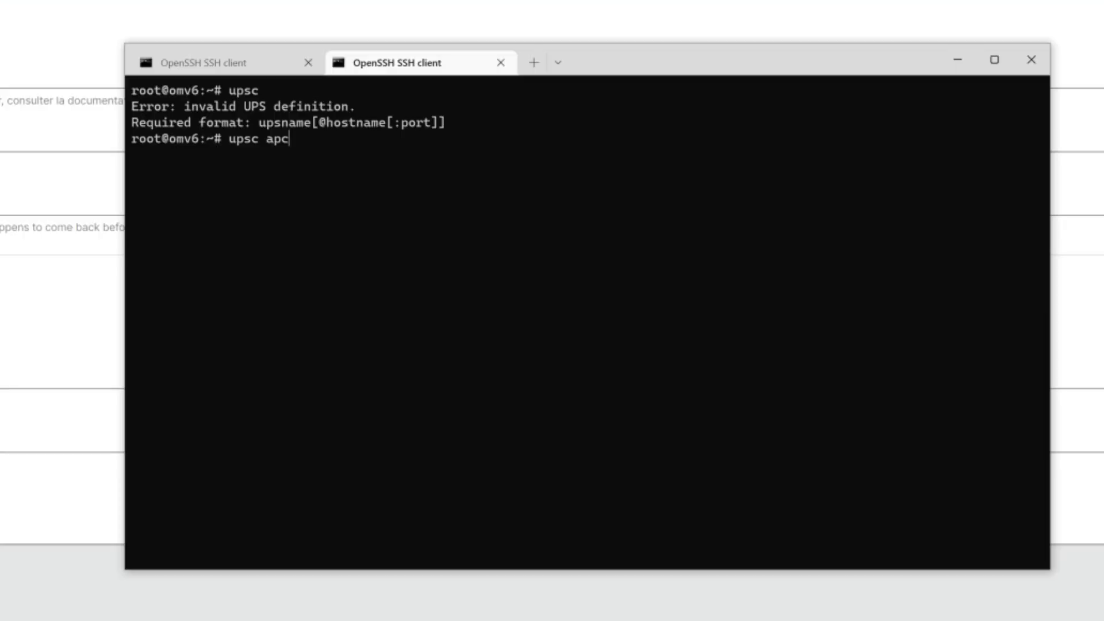
{"action": "key", "text": "ctrl+equal"}
{"action": "key", "text": "ctrl+equal"}
{"action": "key", "text": "ctrl+equal"}
{"action": "key", "text": "ctrl+equal"}
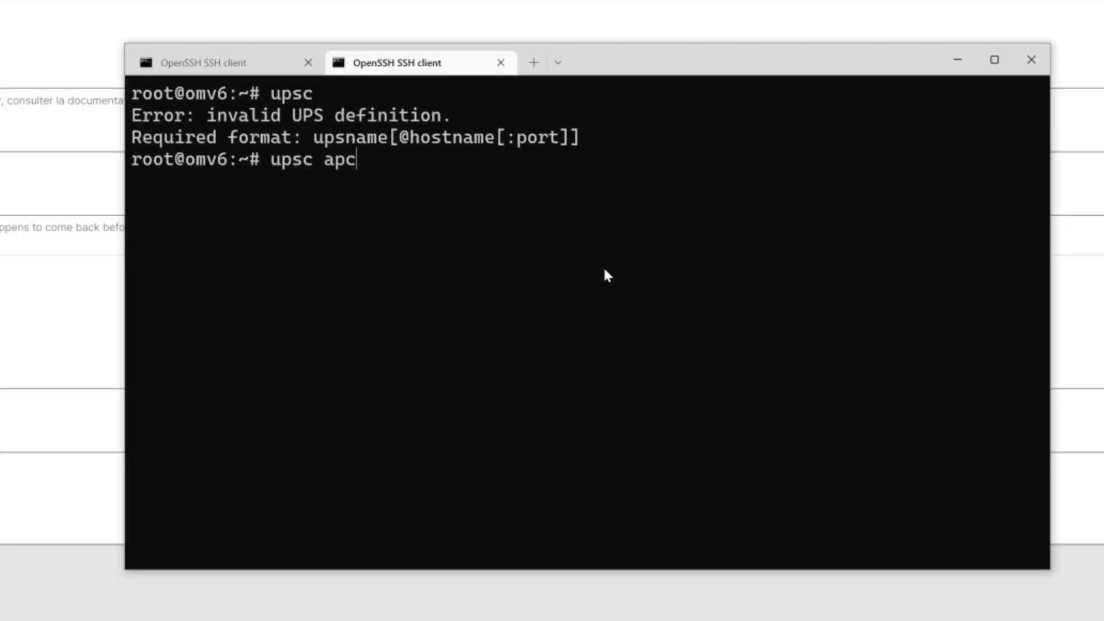
{"action": "key", "text": "Return"}
Examine the upsc output for the UPS's battery, device, driver, input voltage, load and status values
{"action": "scroll", "coordinate": [357, 176], "scroll_direction": "up", "scroll_amount": 15}
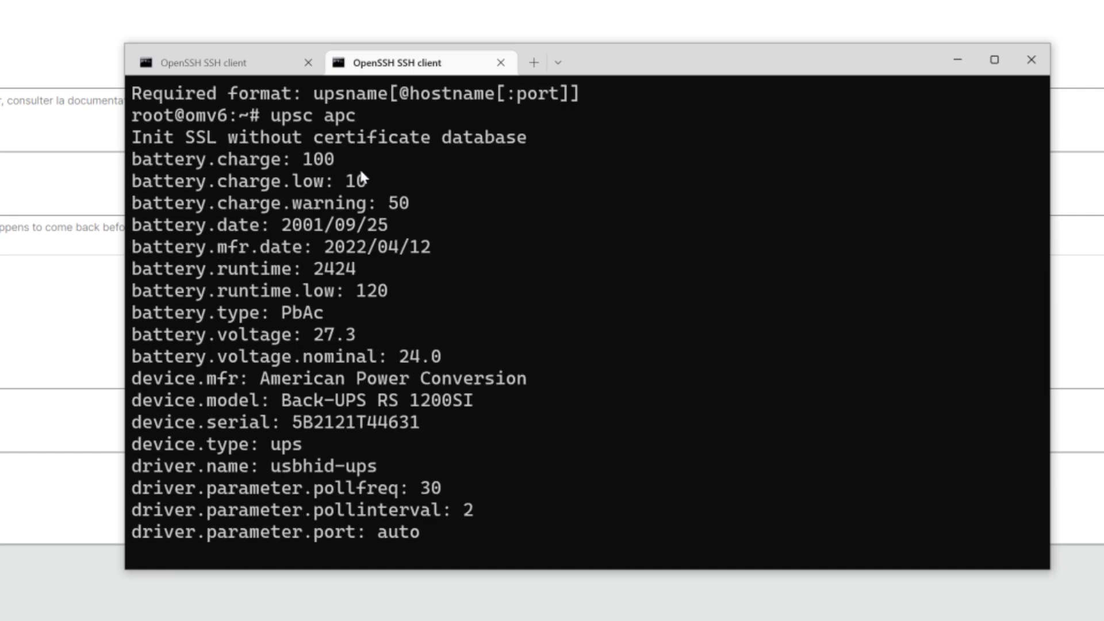
{"action": "scroll", "coordinate": [363, 176], "scroll_direction": "down", "scroll_amount": 1}
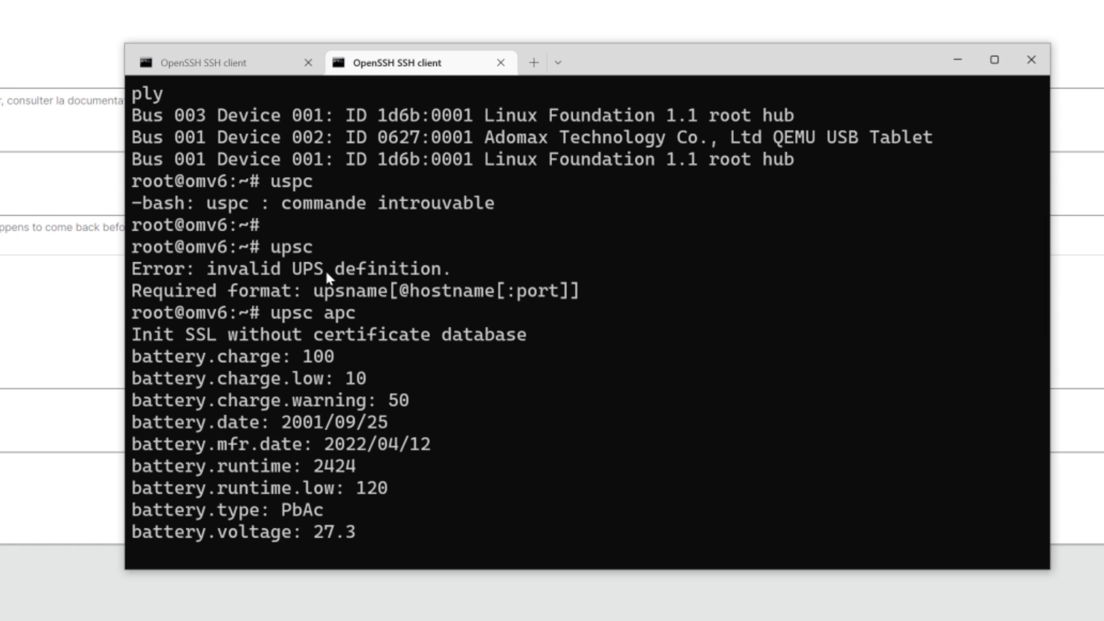
{"action": "scroll", "coordinate": [326, 268], "scroll_direction": "down", "scroll_amount": 1}
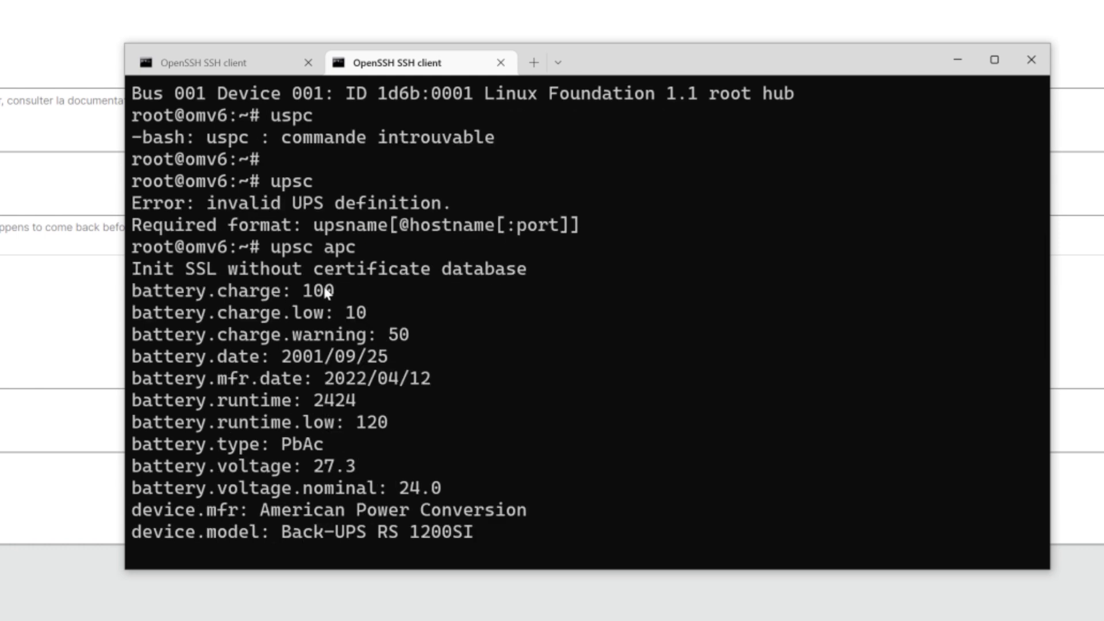
{"action": "scroll", "coordinate": [271, 321], "scroll_direction": "down", "scroll_amount": 1}
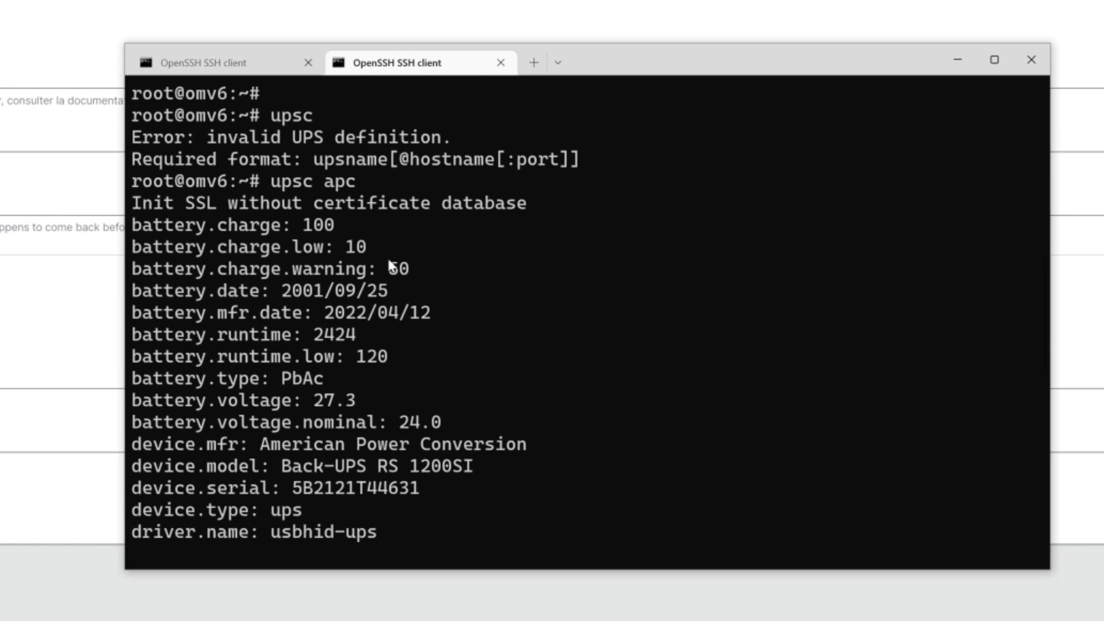
{"action": "scroll", "coordinate": [390, 265], "scroll_direction": "down", "scroll_amount": 1}
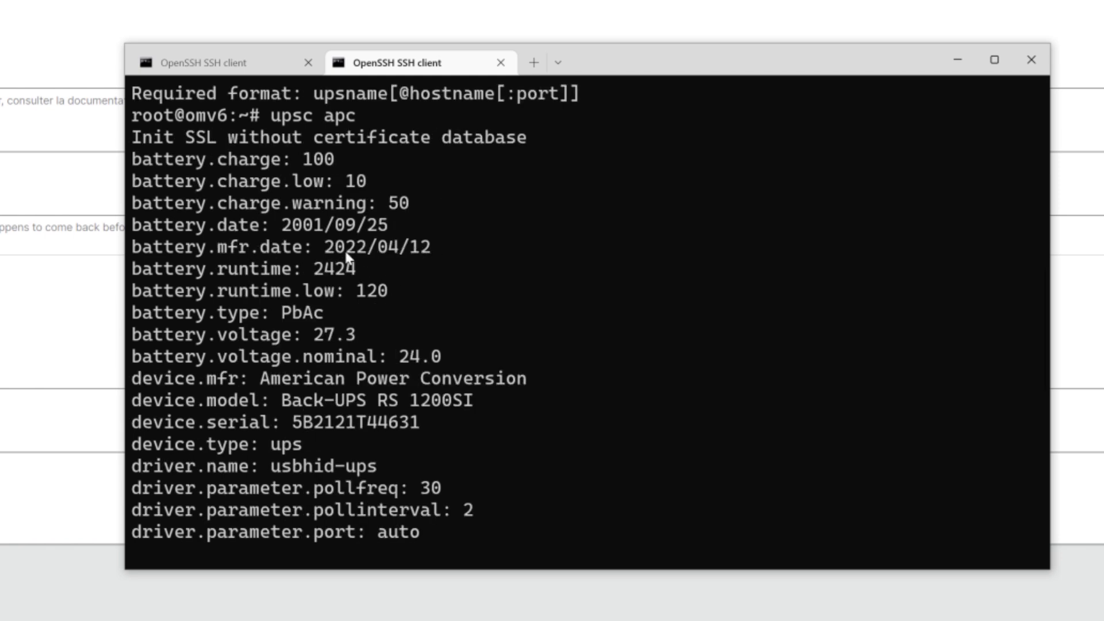
{"action": "scroll", "coordinate": [196, 246], "scroll_direction": "down", "scroll_amount": 1}
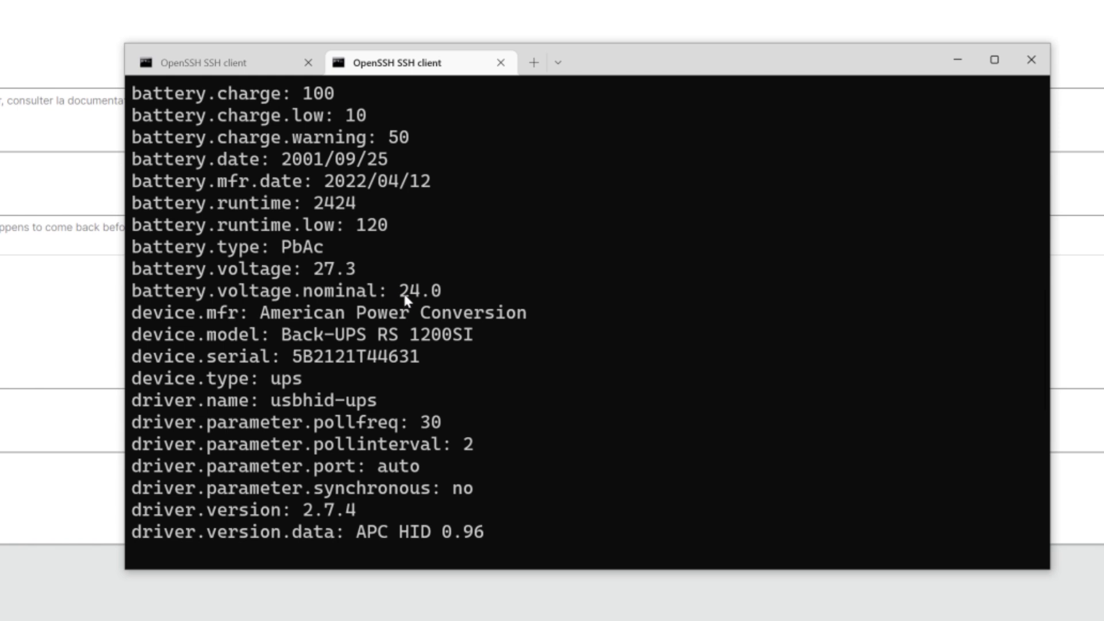
{"action": "scroll", "coordinate": [423, 322], "scroll_direction": "down", "scroll_amount": 1}
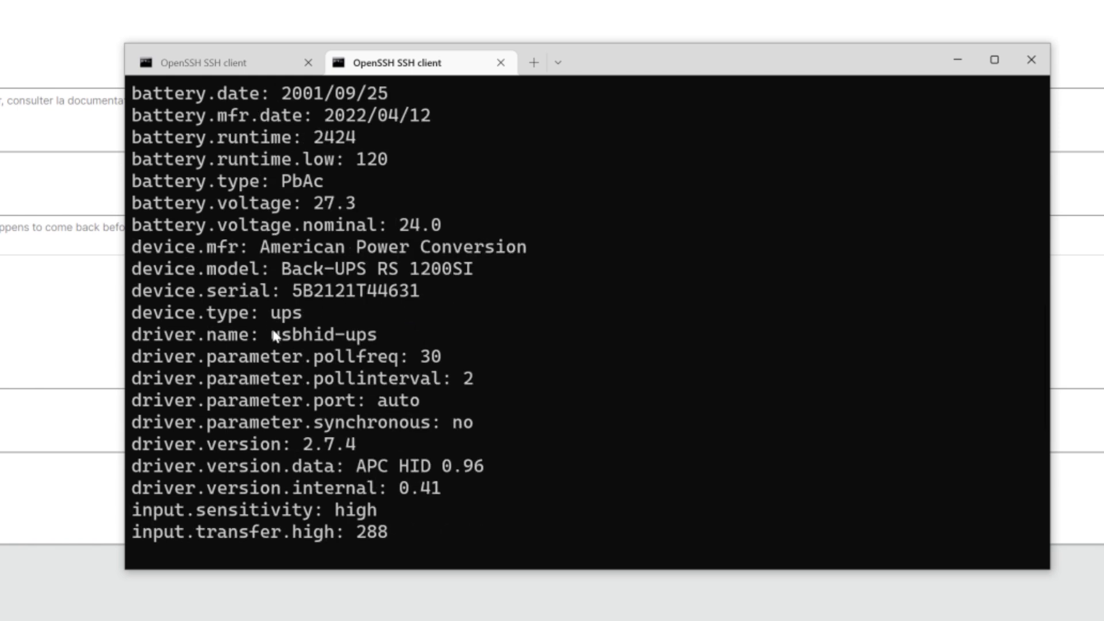
{"action": "scroll", "coordinate": [275, 337], "scroll_direction": "down", "scroll_amount": 3}
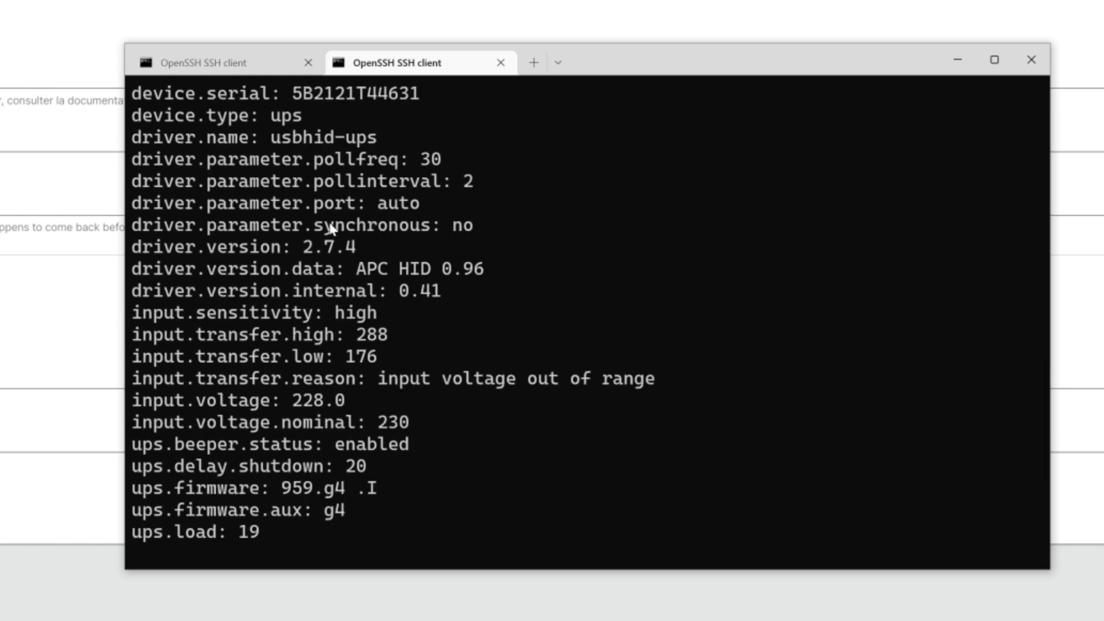
{"action": "scroll", "coordinate": [338, 416], "scroll_direction": "down", "scroll_amount": 1}
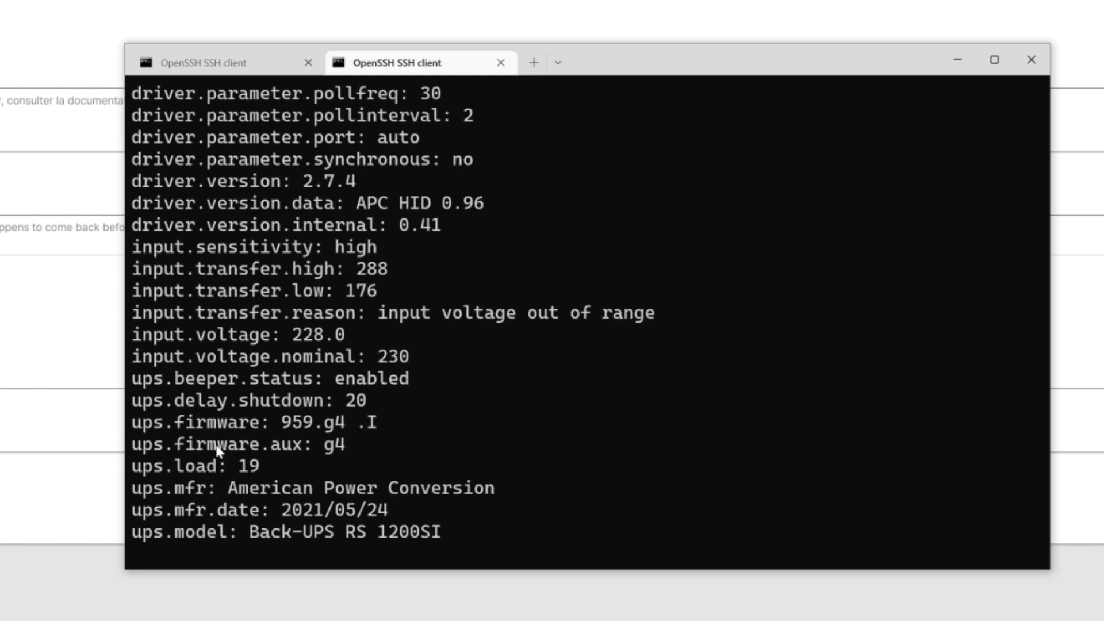
{"action": "scroll", "coordinate": [218, 450], "scroll_direction": "down", "scroll_amount": 1}
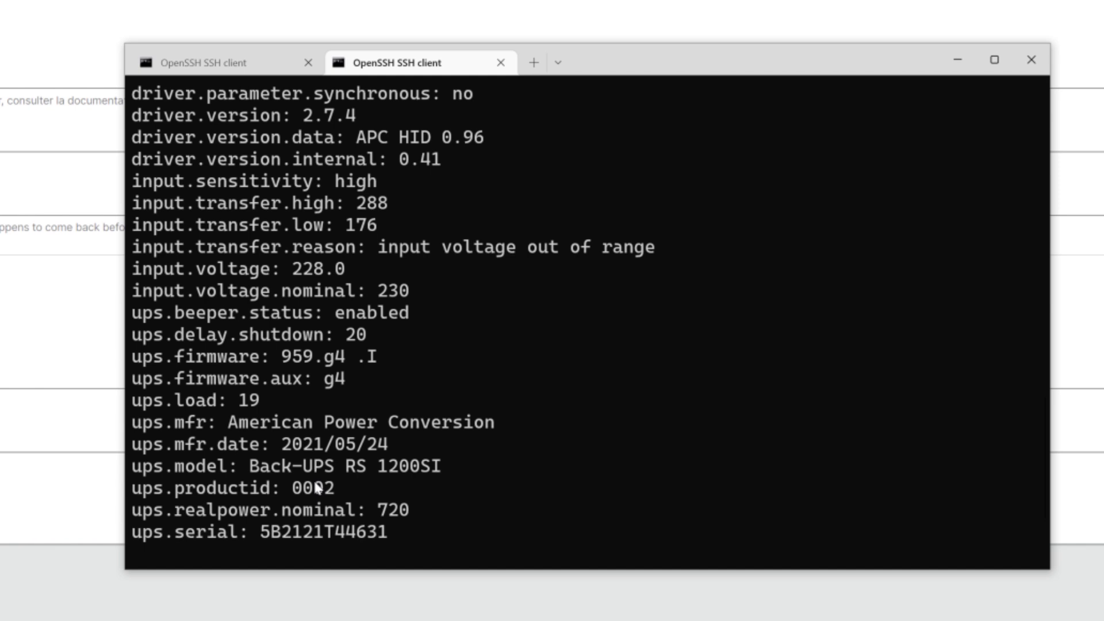
{"action": "scroll", "coordinate": [557, 461], "scroll_direction": "down", "scroll_amount": 1}
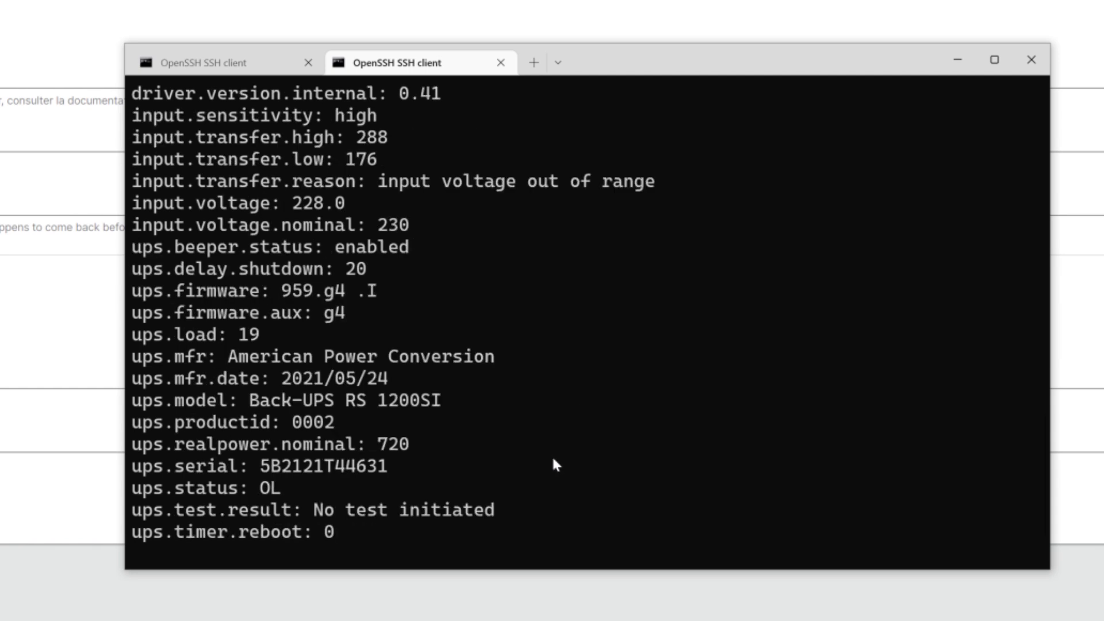